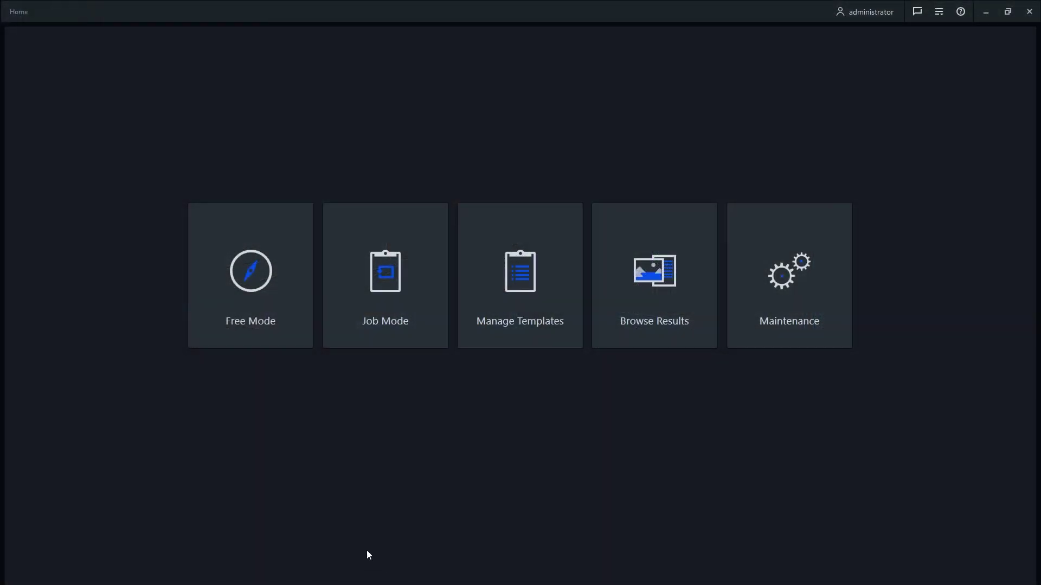
# Step: In Free Mode, snap ImageFreeModeAcquisition01 to 03 of three coin regions, including the outer rim
pyautogui.click(256, 317)
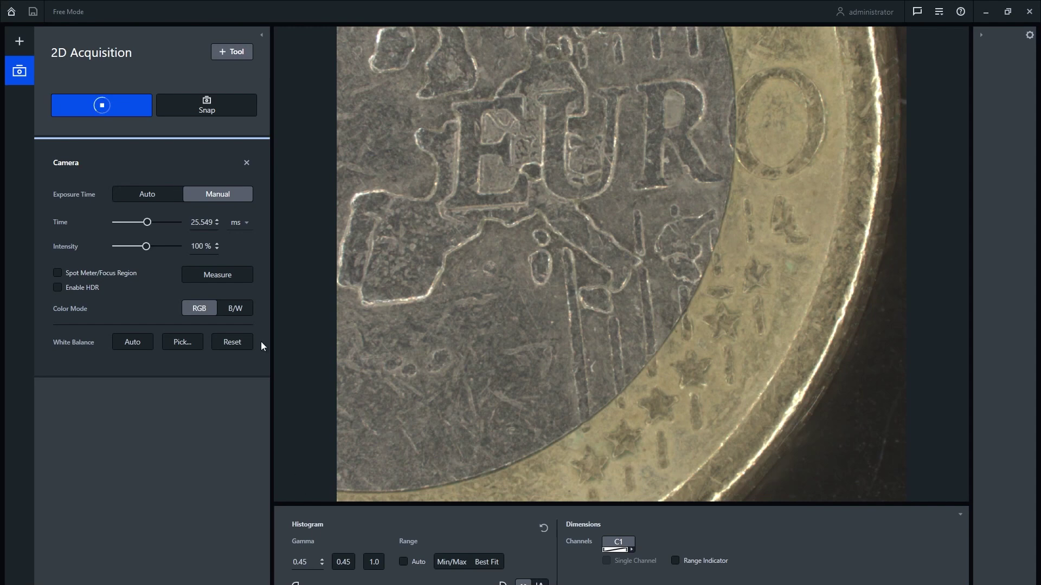
pyautogui.click(232, 106)
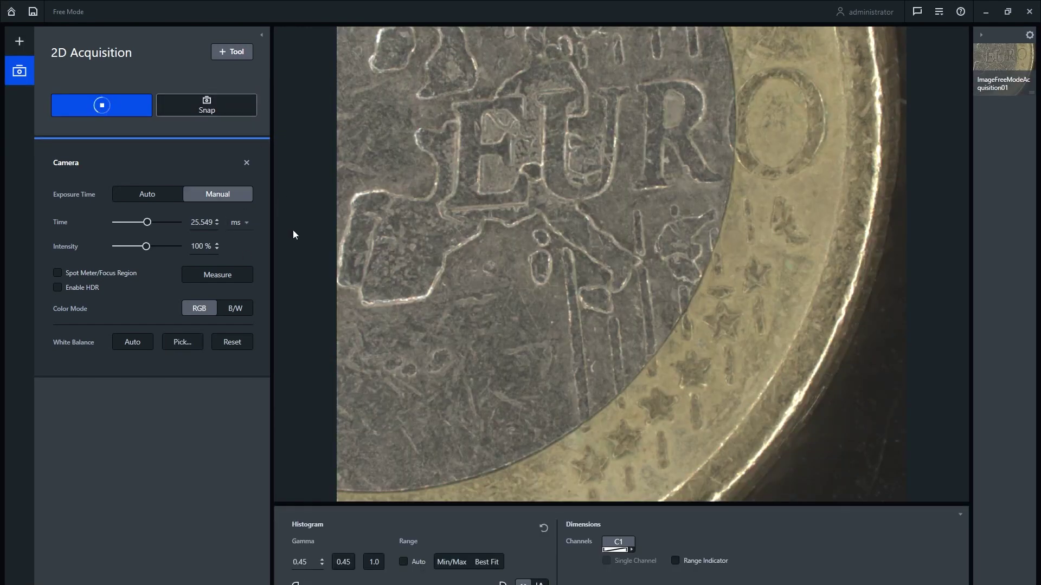
pyautogui.click(337, 257)
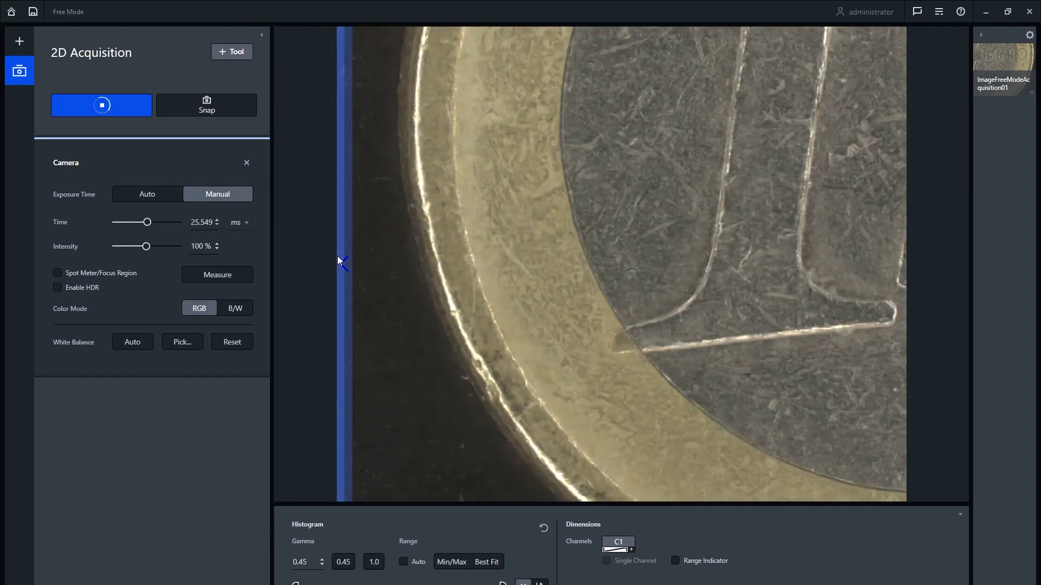
pyautogui.click(211, 109)
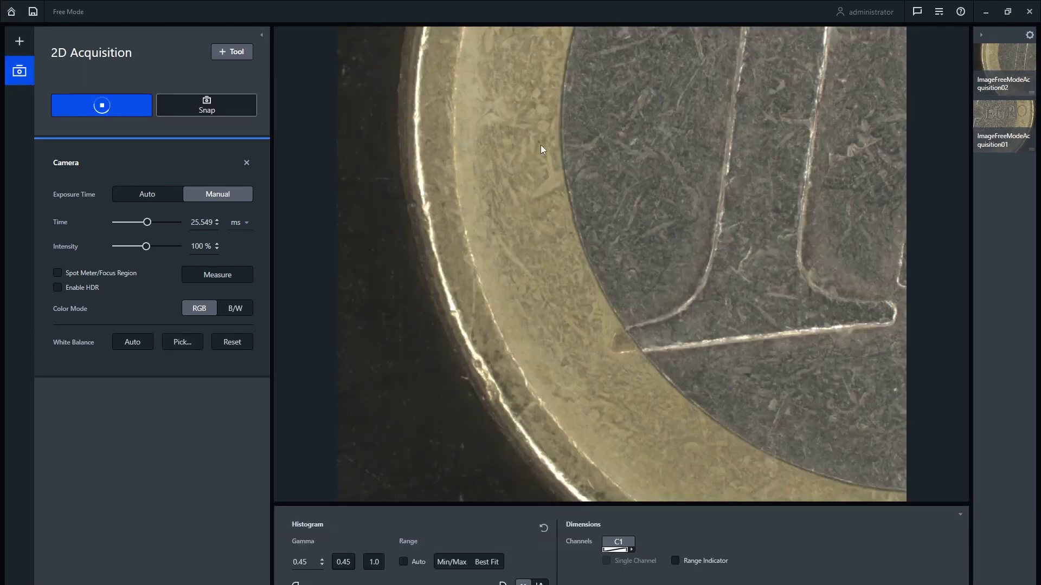
pyautogui.click(713, 28)
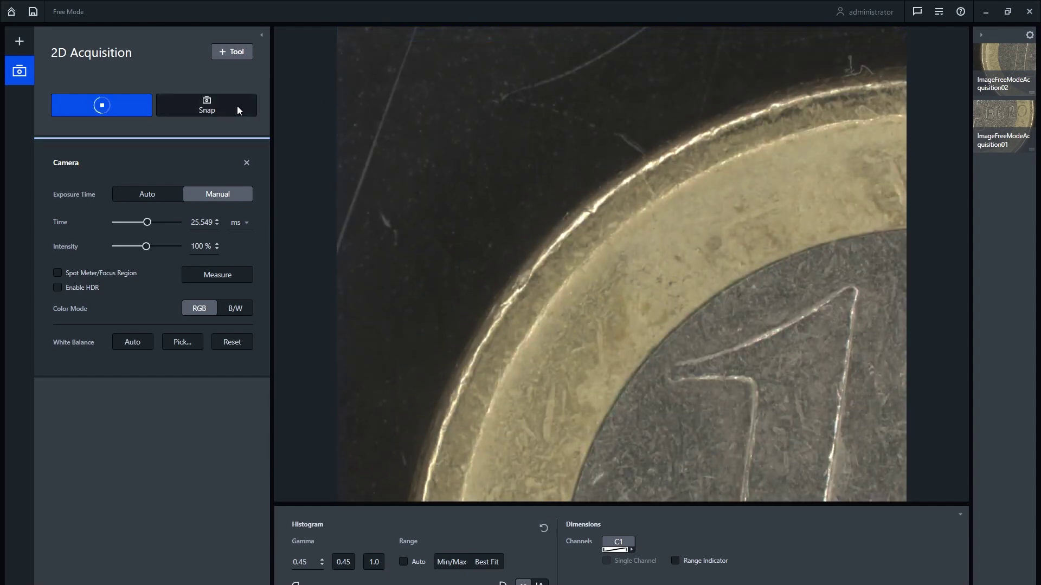
pyautogui.click(237, 106)
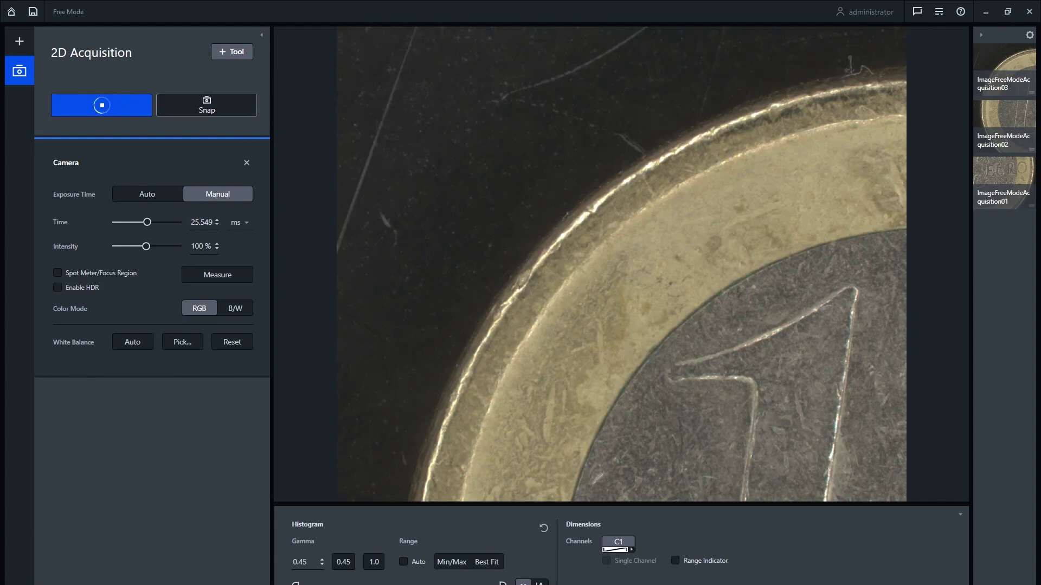
pyautogui.click(20, 41)
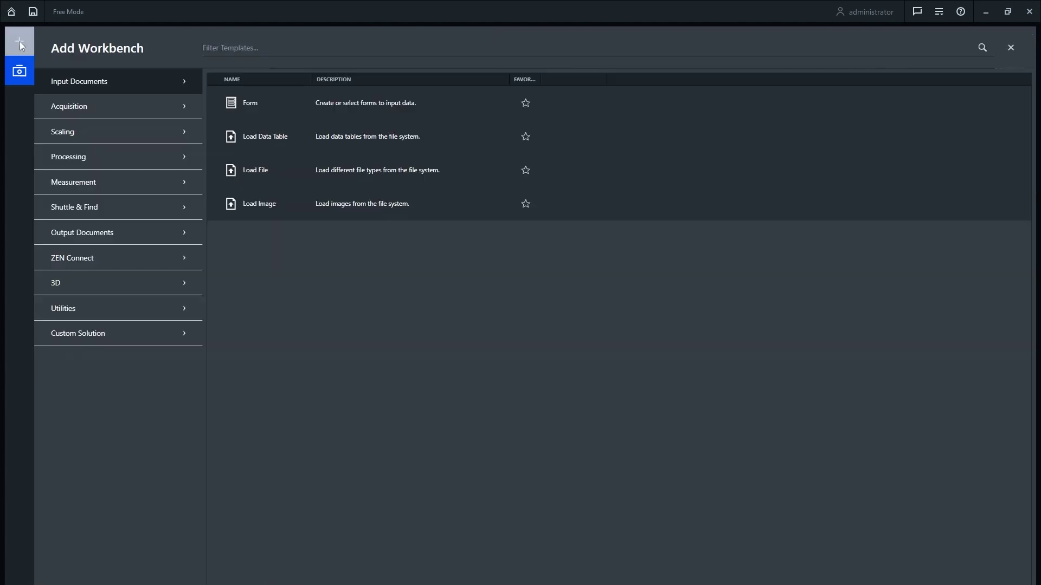
# Step: Add a ZEN Connect workbench and pan and zoom its canvas over the three coin acquisitions
pyautogui.click(71, 263)
pyautogui.moveTo(380, 98)
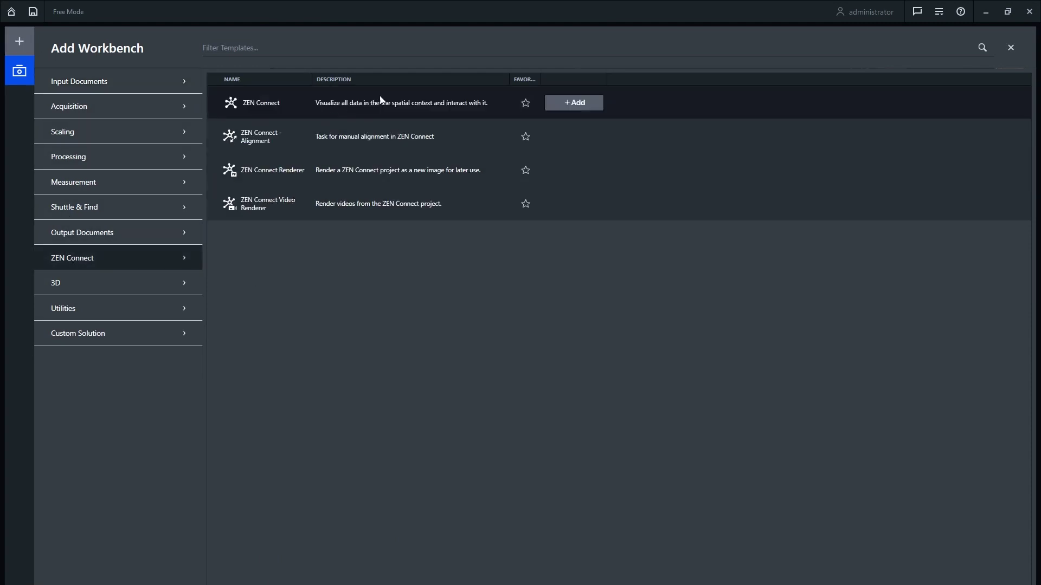
pyautogui.click(568, 103)
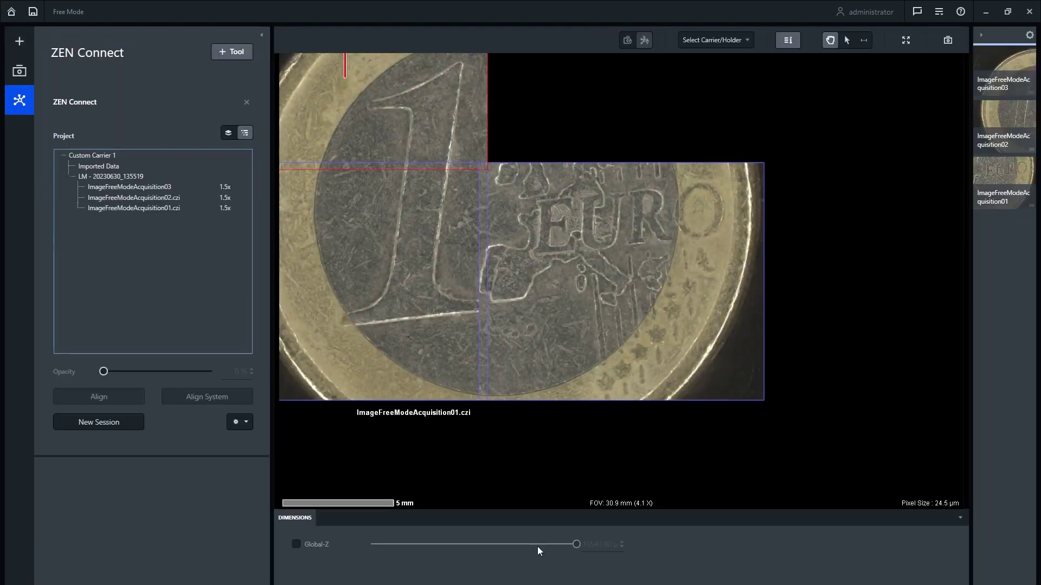
pyautogui.moveTo(449, 186); pyautogui.dragTo(557, 278)
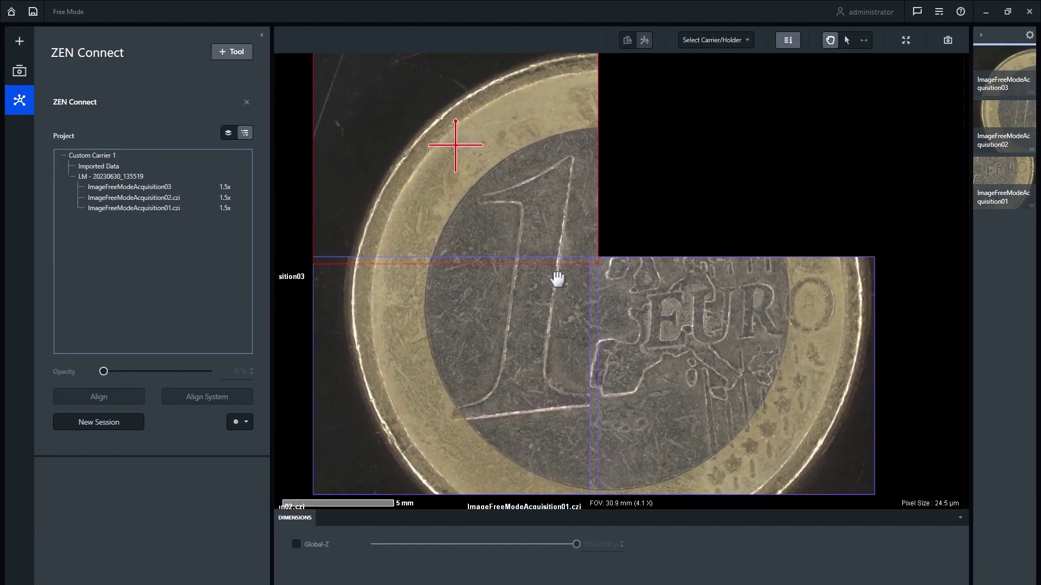
pyautogui.scroll(-2, 557, 278)
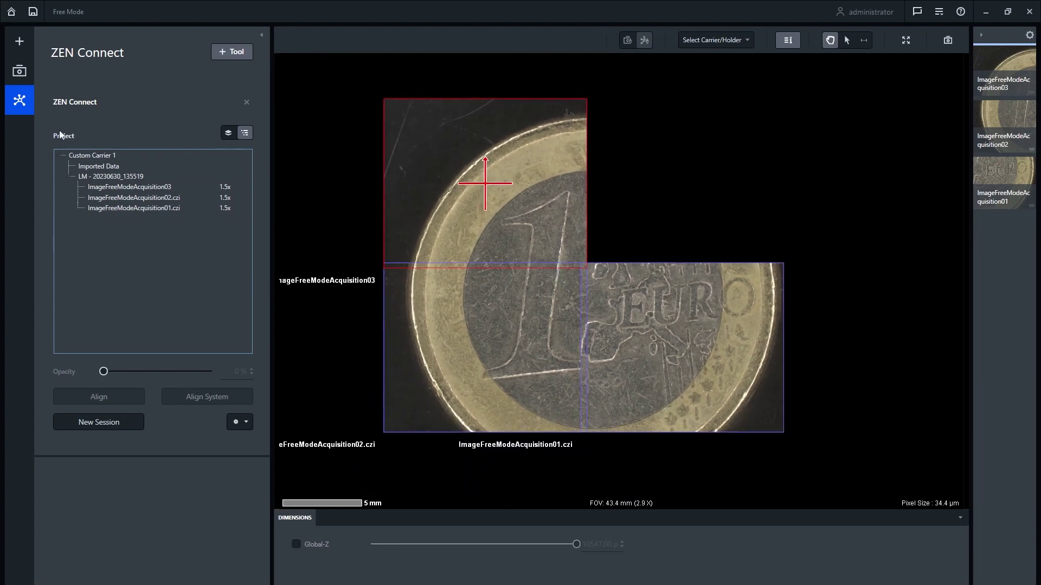
pyautogui.click(20, 42)
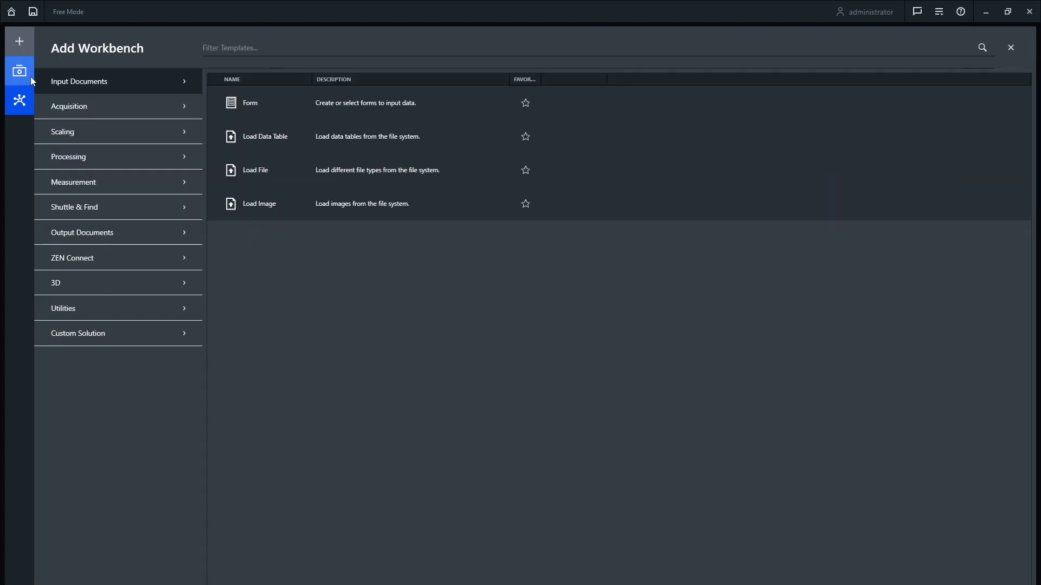
# Step: Add a Load Image workbench and import the IMG_0780 coin photo into the session
pyautogui.click(66, 112)
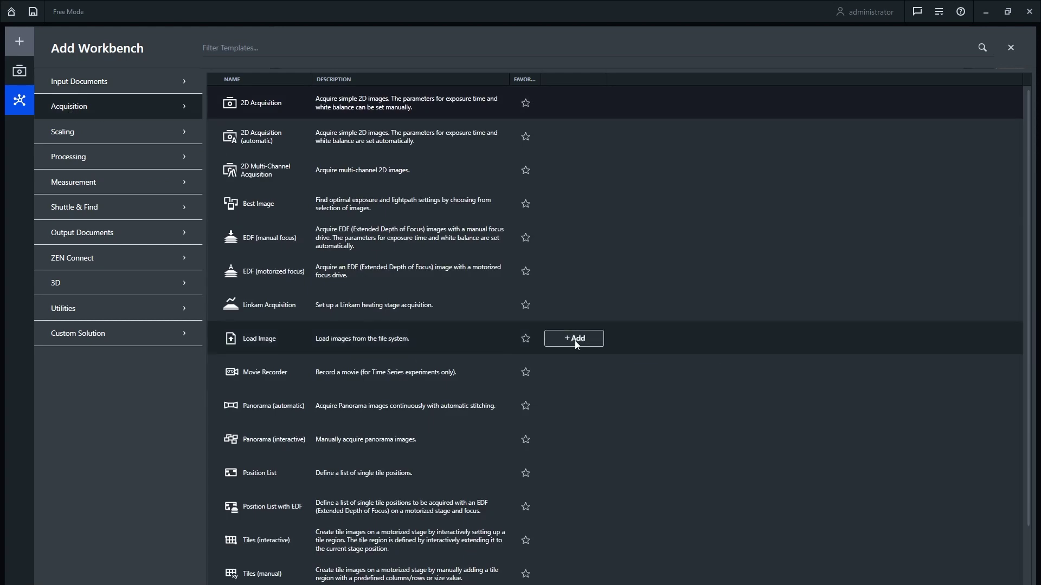
pyautogui.click(574, 338)
pyautogui.click(232, 52)
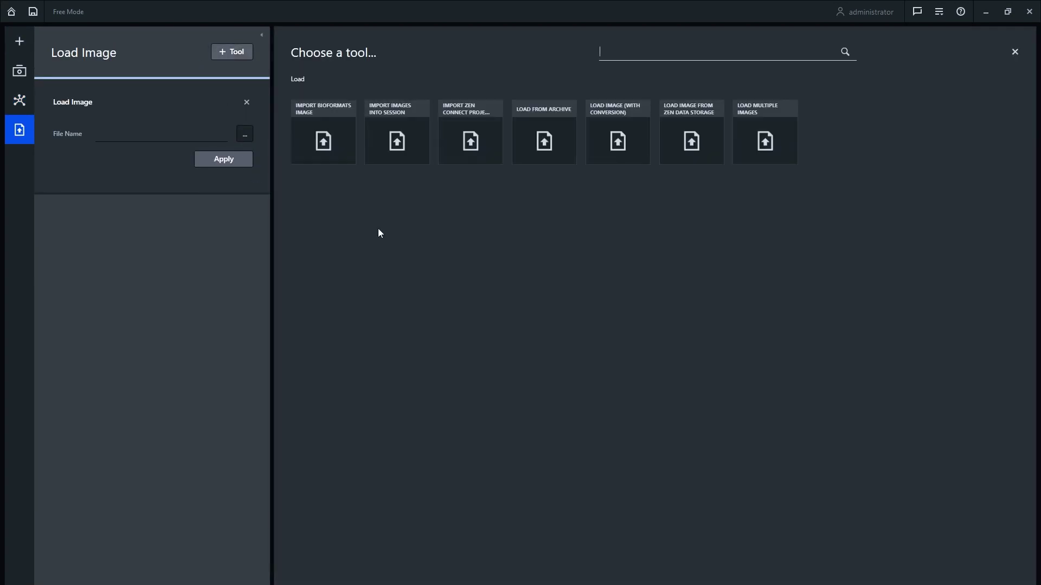
pyautogui.click(403, 144)
pyautogui.click(245, 251)
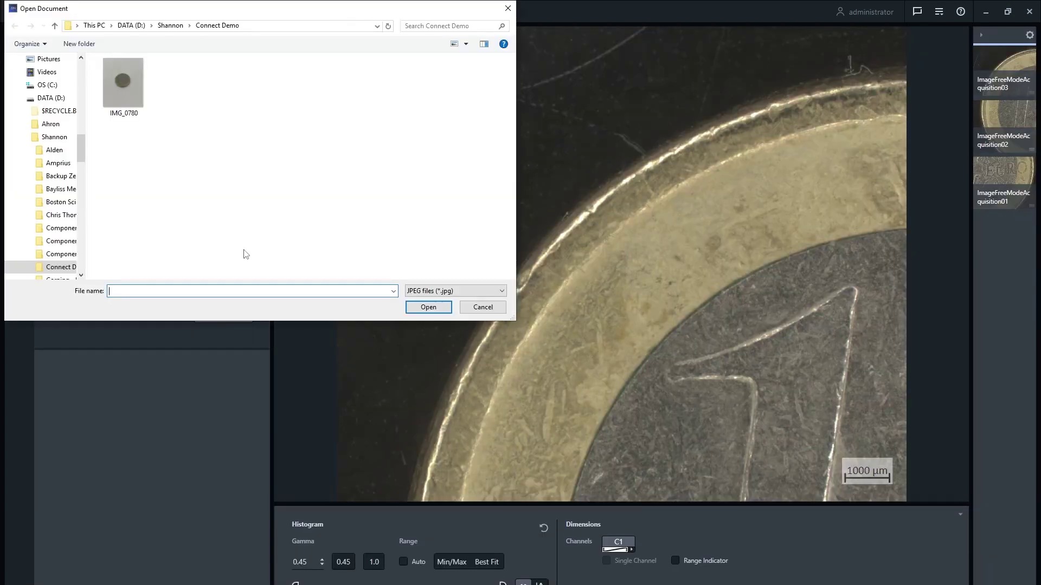
pyautogui.click(130, 89)
pyautogui.click(425, 306)
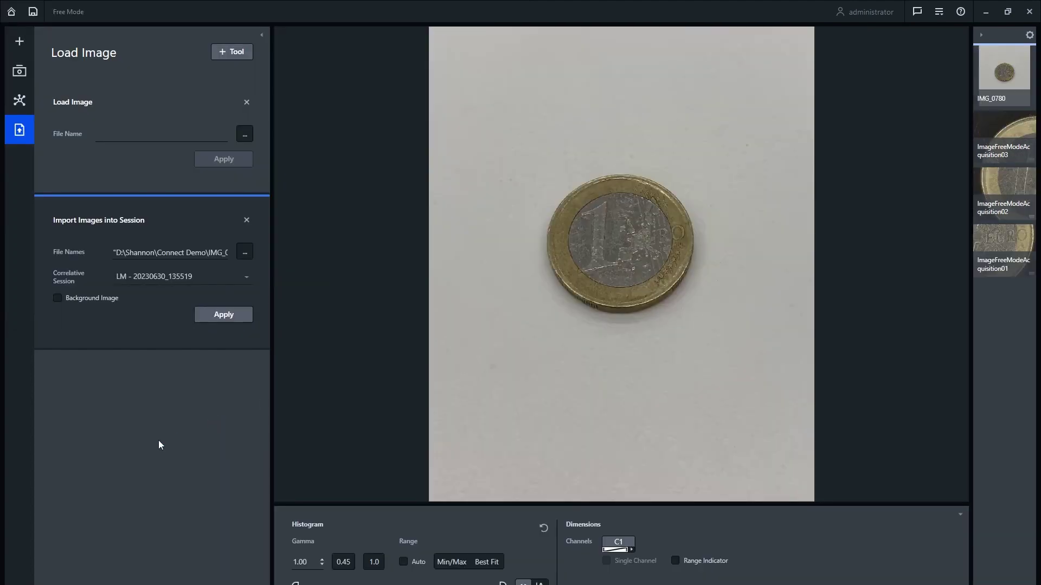
# Step: In ZEN Connect, zoom out and pan to show IMG_0780 beside the acquired coin images
pyautogui.click(19, 100)
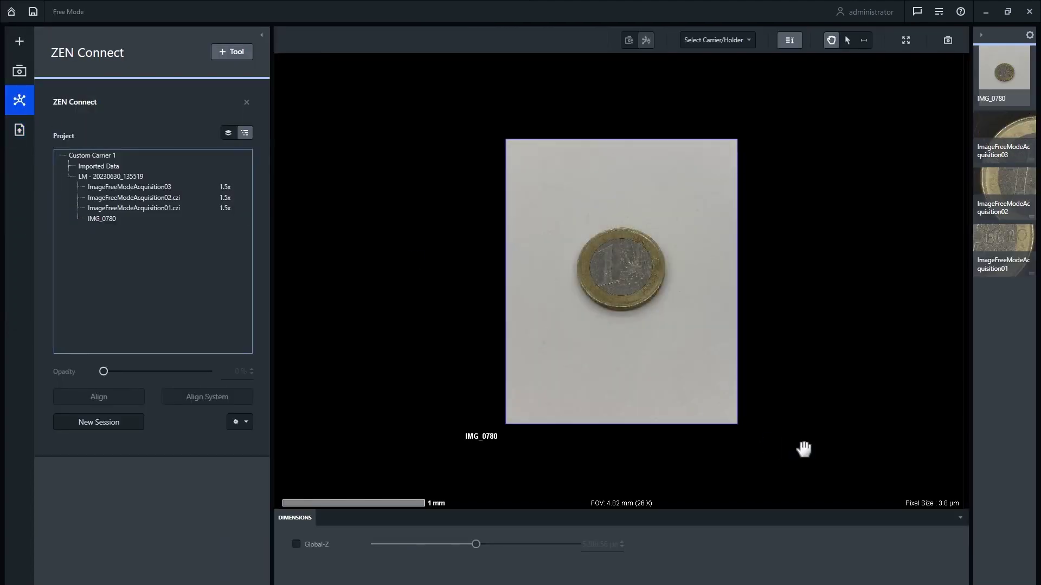
pyautogui.scroll(-5, 810, 411)
pyautogui.moveTo(850, 422); pyautogui.dragTo(547, 273)
pyautogui.scroll(-5, 704, 363)
pyautogui.moveTo(722, 372); pyautogui.dragTo(569, 263)
pyautogui.scroll(-5, 570, 262)
pyautogui.moveTo(609, 297); pyautogui.dragTo(657, 322)
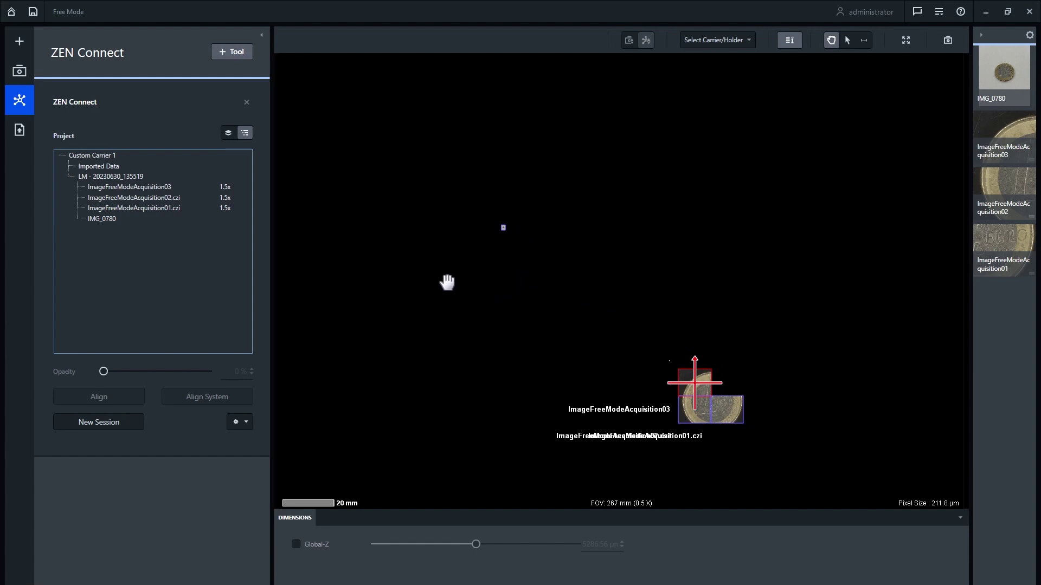
# Step: Start manual alignment of IMG_0780 and move the photo onto the acquired tiles
pyautogui.click(115, 219)
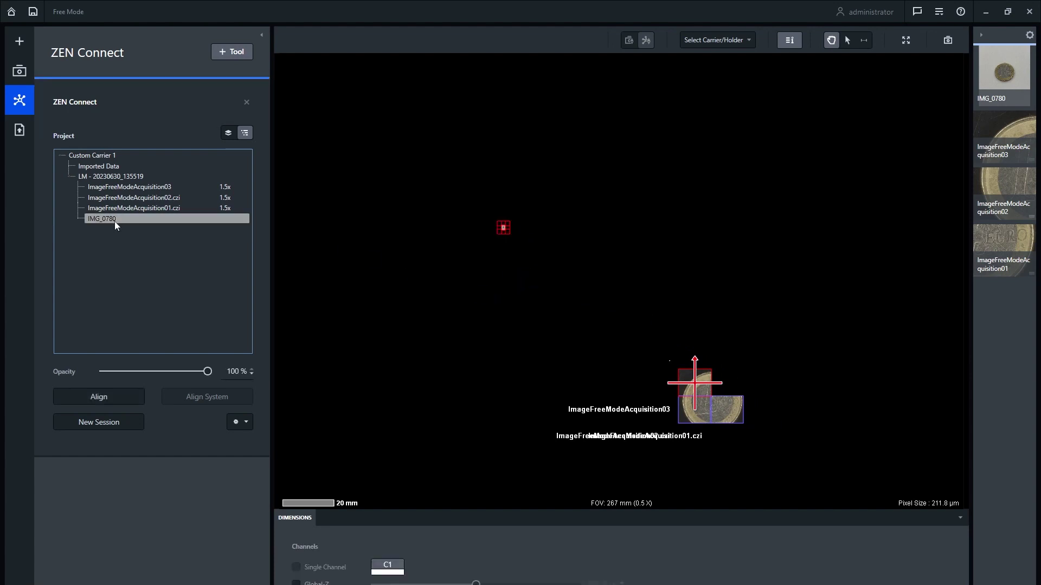
pyautogui.click(125, 401)
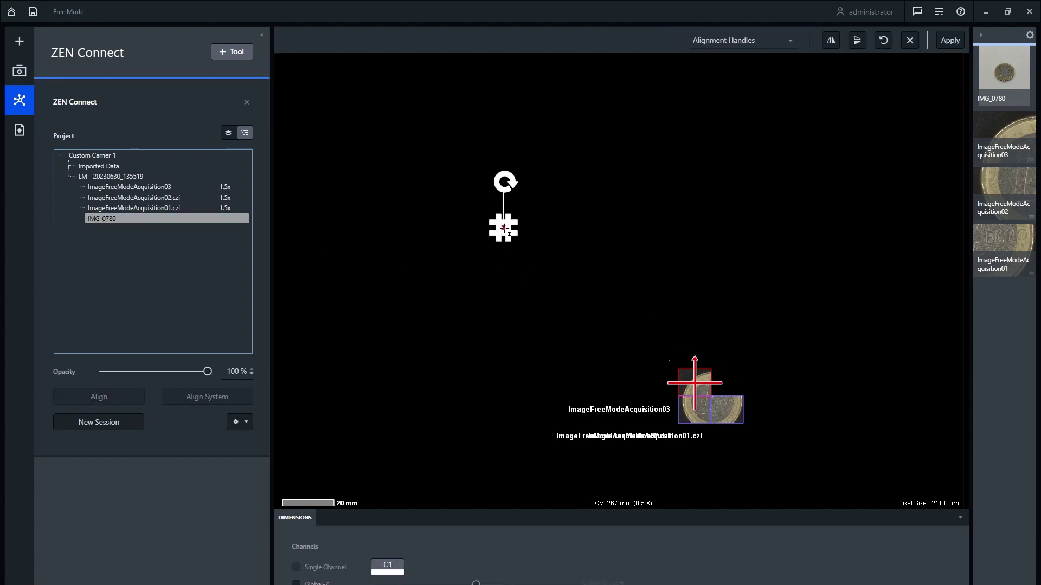
pyautogui.moveTo(504, 228)
pyautogui.mouseDown()
pyautogui.moveTo(623, 348)
pyautogui.moveTo(712, 404)
pyautogui.mouseUp()
pyautogui.scroll(10, 720, 429)
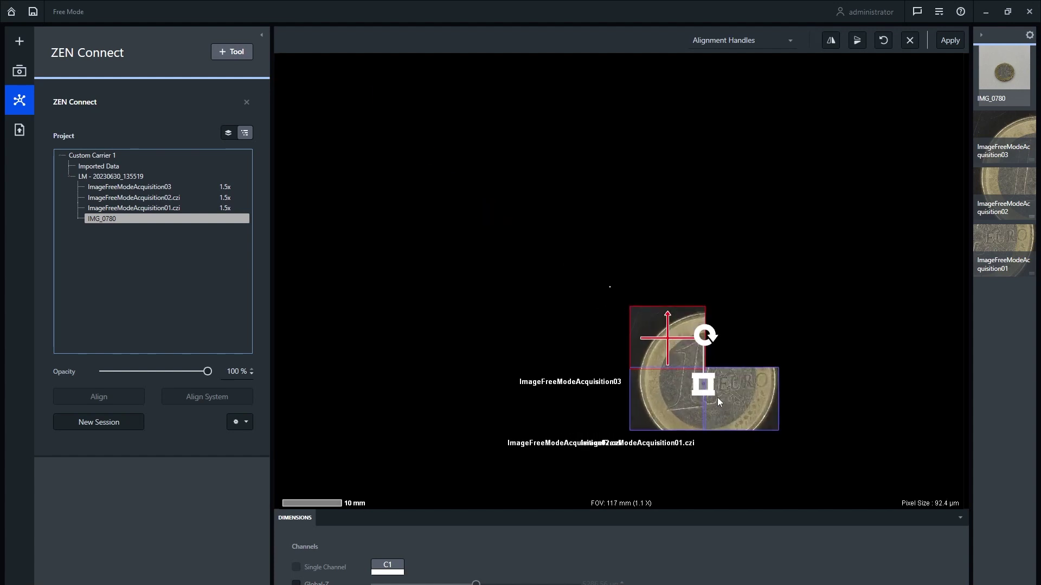
pyautogui.scroll(1, 652, 346)
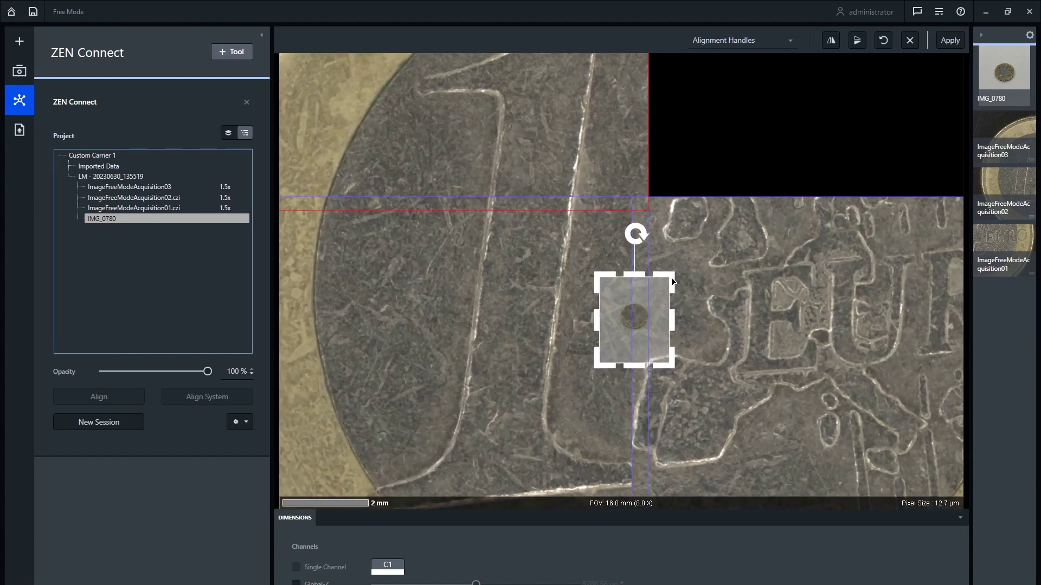
# Step: Scale up the IMG_0780 overlay by its corners and shift it so its coin matches the tiles
pyautogui.moveTo(673, 277); pyautogui.dragTo(879, 100)
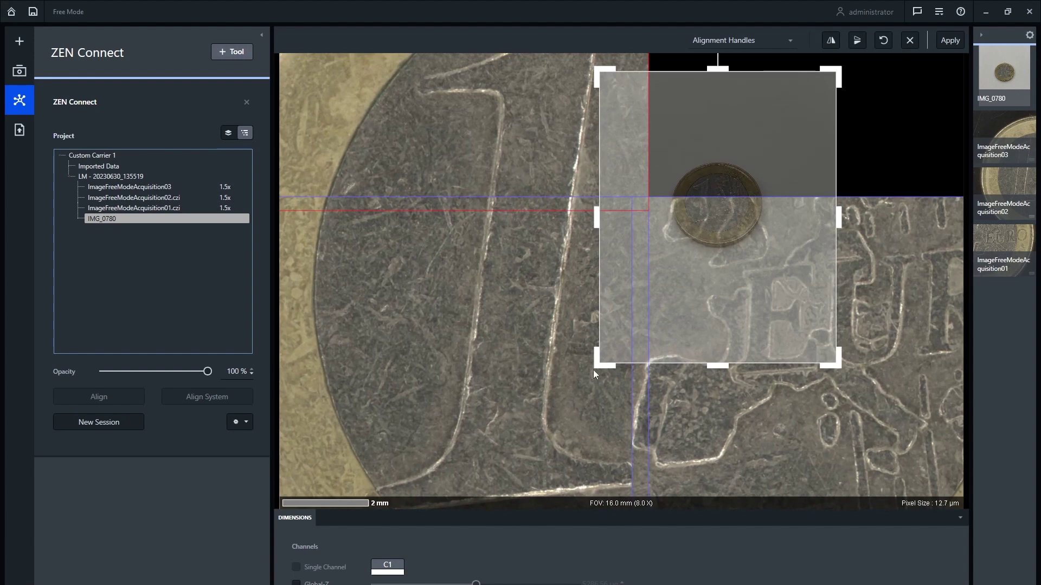
pyautogui.moveTo(595, 374); pyautogui.dragTo(279, 504)
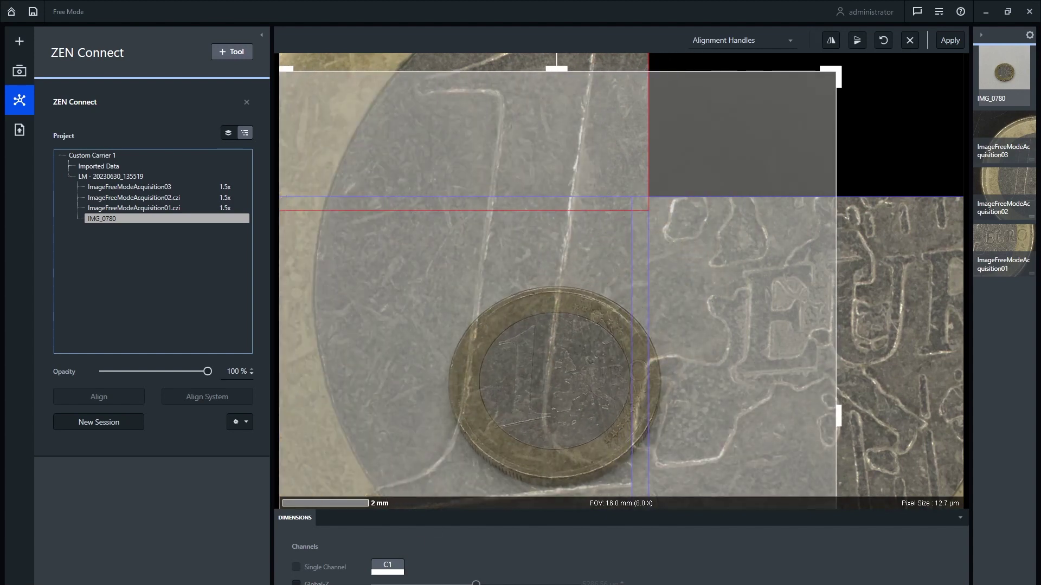
pyautogui.scroll(-3, 654, 296)
pyautogui.moveTo(738, 193); pyautogui.dragTo(861, 119)
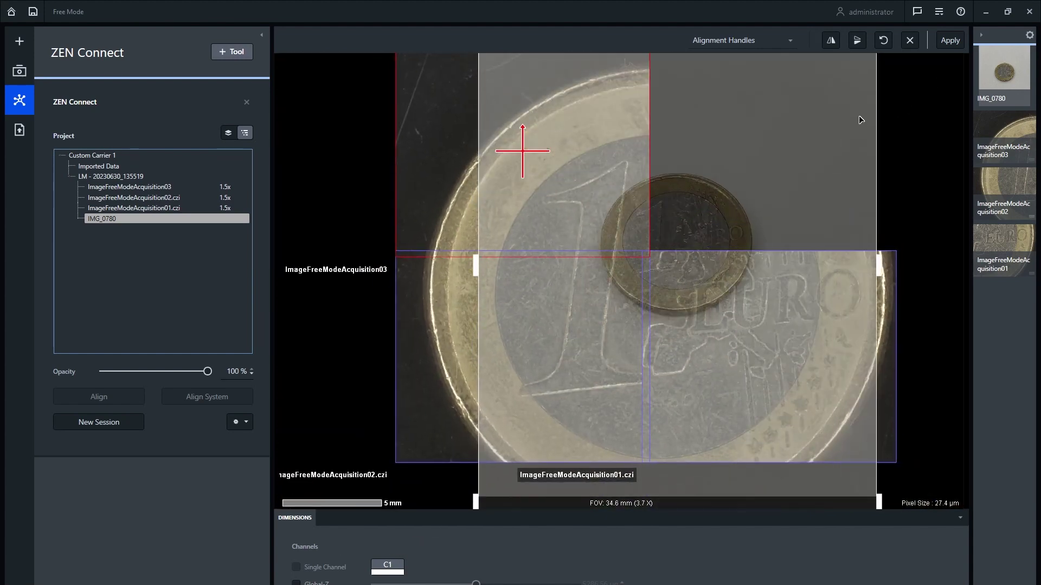
pyautogui.scroll(-3, 618, 282)
pyautogui.moveTo(544, 401); pyautogui.dragTo(374, 497)
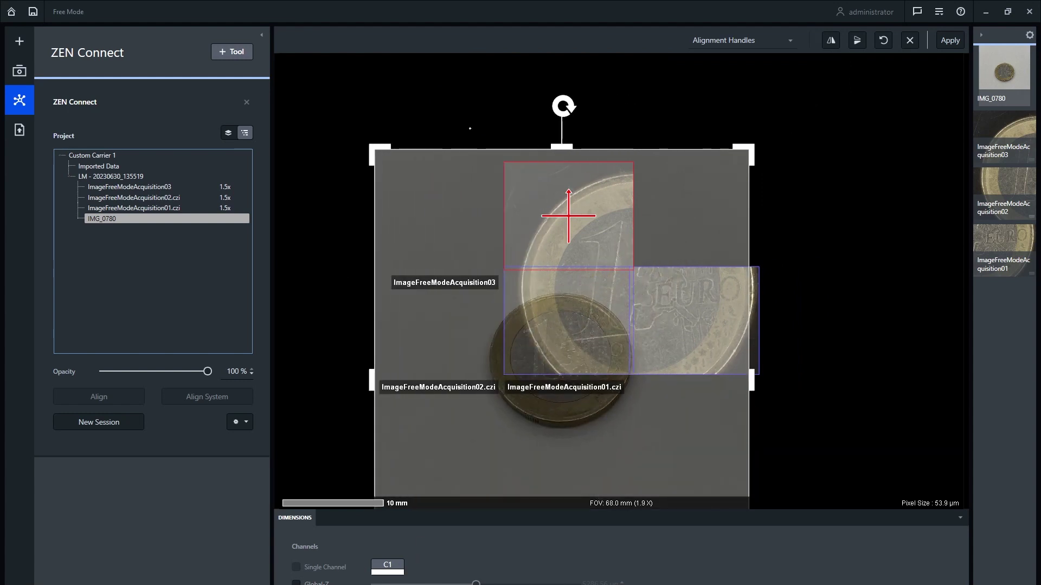
pyautogui.moveTo(766, 148); pyautogui.dragTo(922, 8)
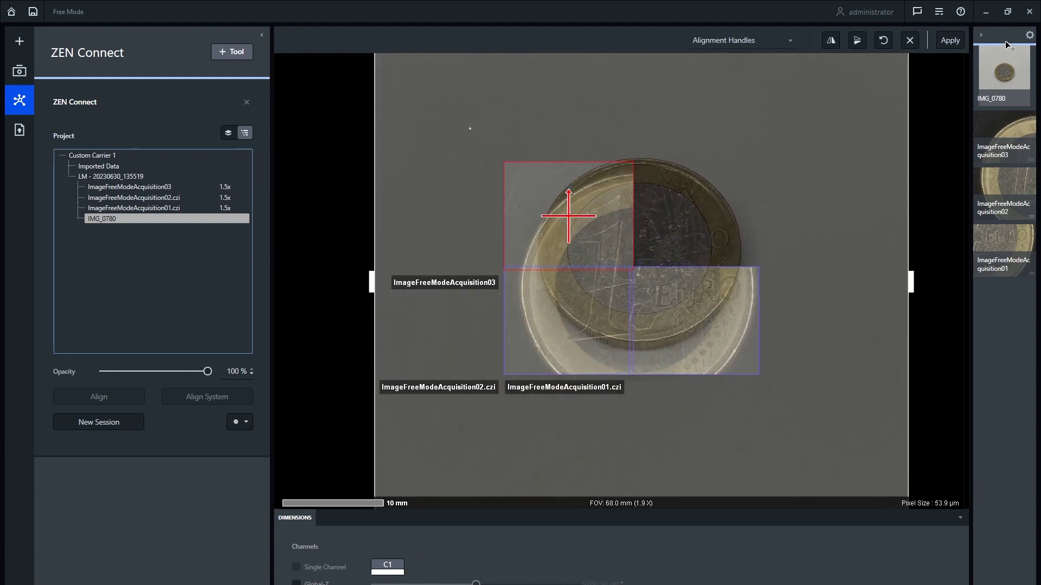
pyautogui.moveTo(770, 282); pyautogui.dragTo(763, 299)
# Step: Set the alignment mode to translate, rotate, scale and shear, then nudge the overlay
pyautogui.click(791, 40)
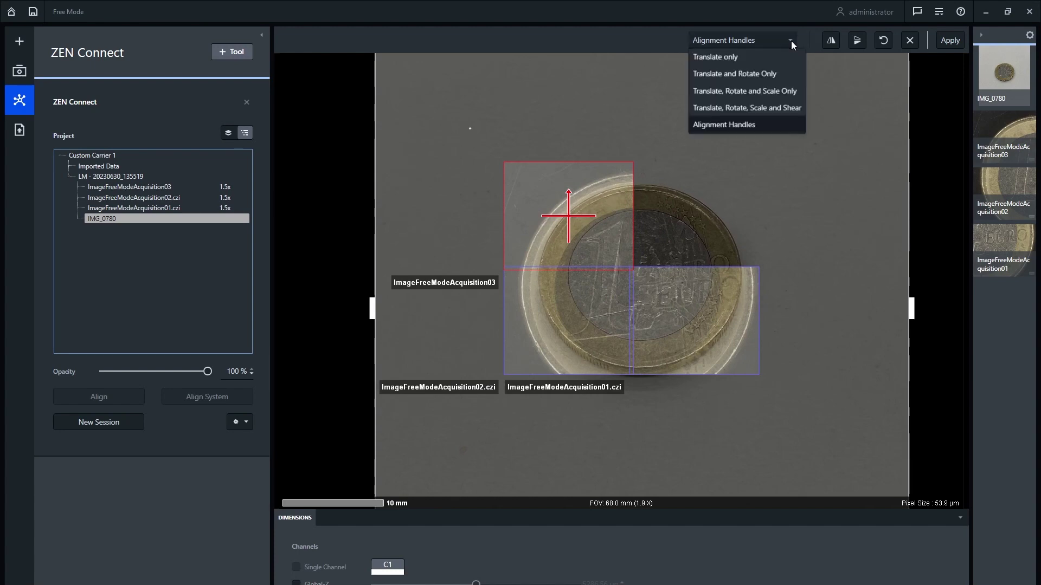
pyautogui.click(782, 107)
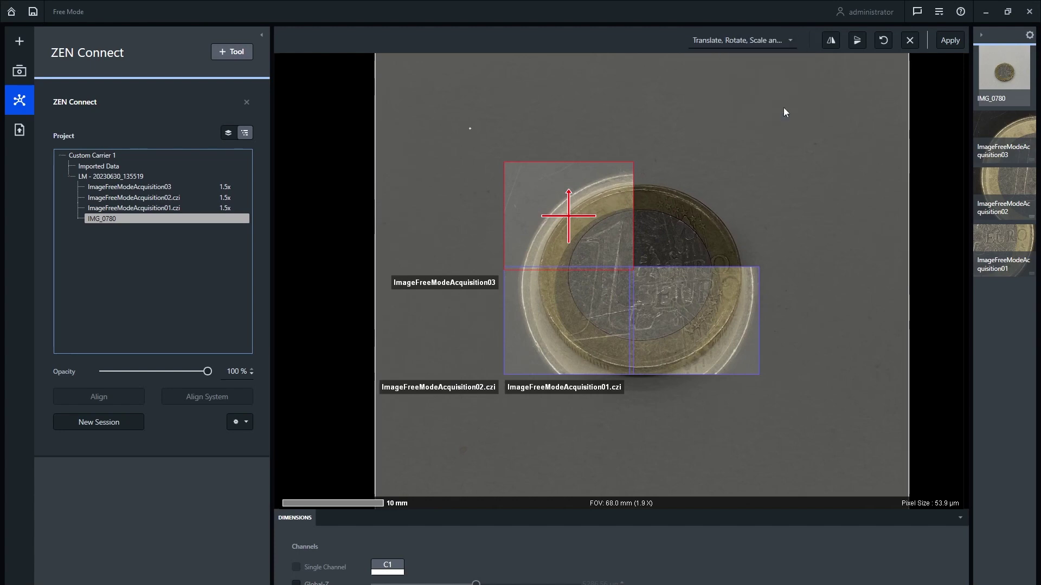
pyautogui.scroll(3, 616, 231)
pyautogui.scroll(6, 618, 229)
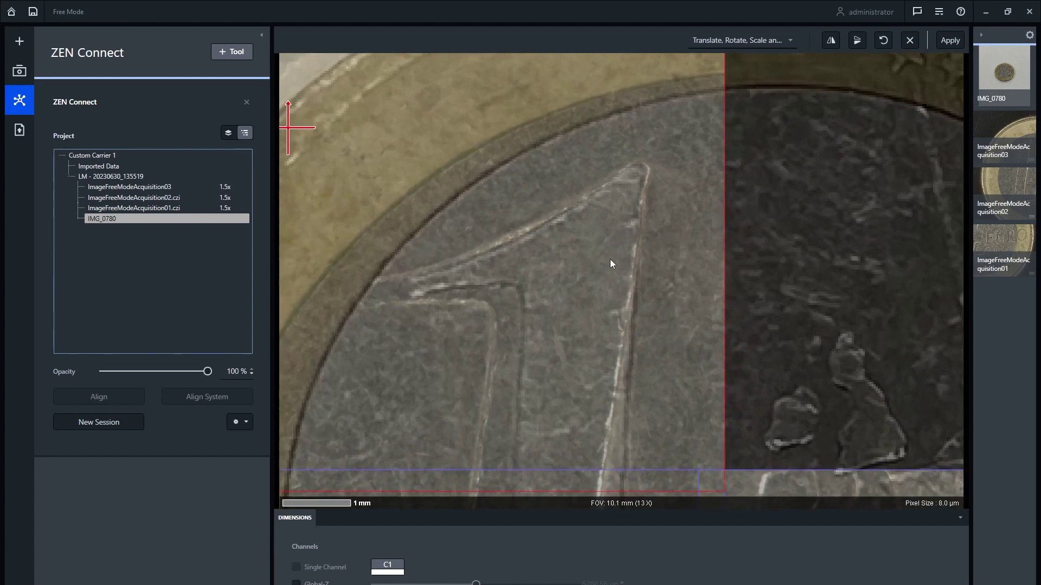
pyautogui.moveTo(610, 261); pyautogui.dragTo(613, 258)
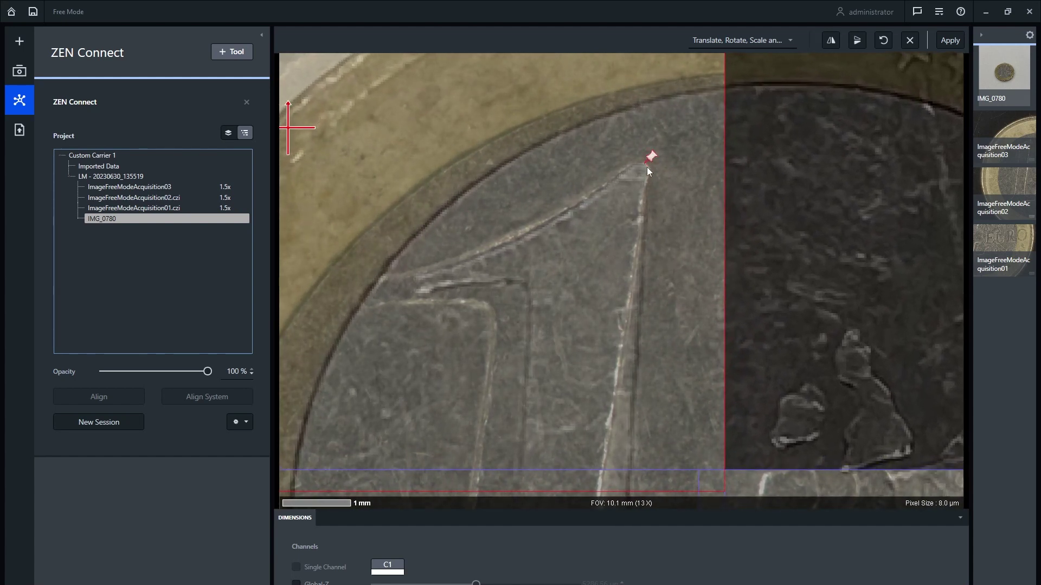
# Step: Shrink and shift the overlay to fit the coin's right edge and EURO lettering
pyautogui.scroll(-3, 660, 394)
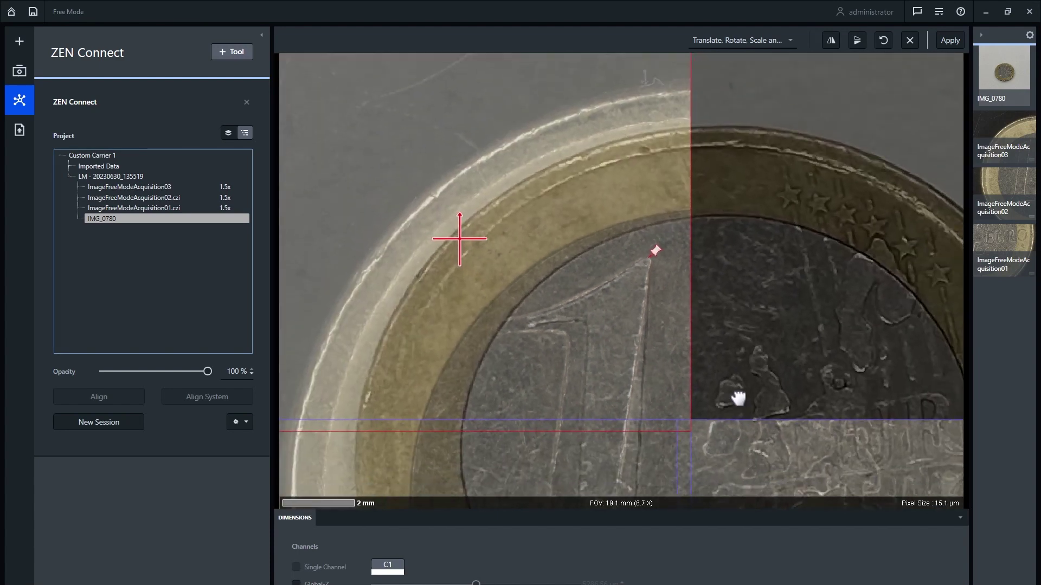
pyautogui.moveTo(739, 399)
pyautogui.mouseDown()
pyautogui.moveTo(685, 229)
pyautogui.moveTo(736, 416)
pyautogui.mouseUp()
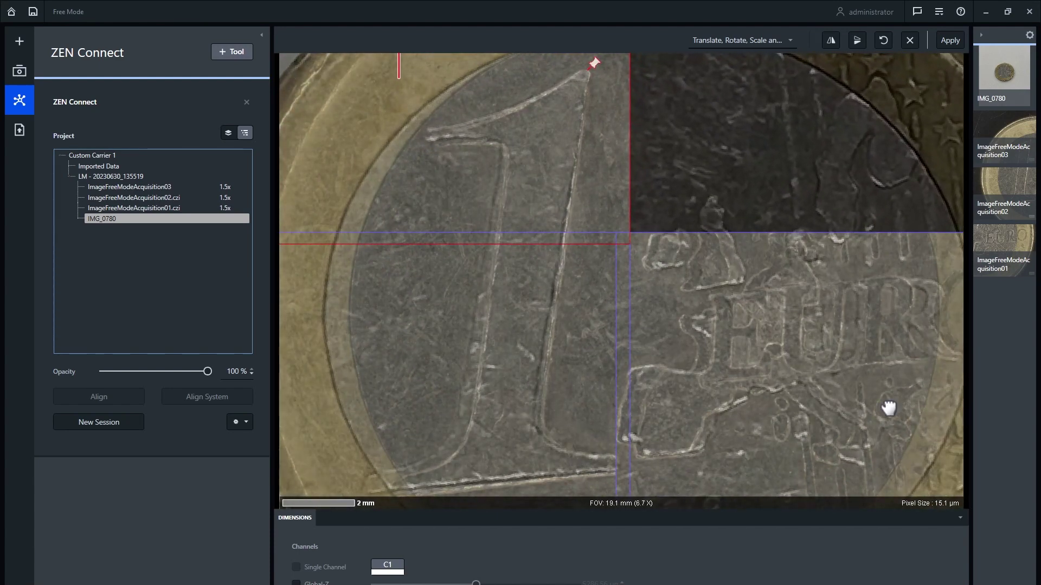
pyautogui.moveTo(888, 408); pyautogui.dragTo(680, 375)
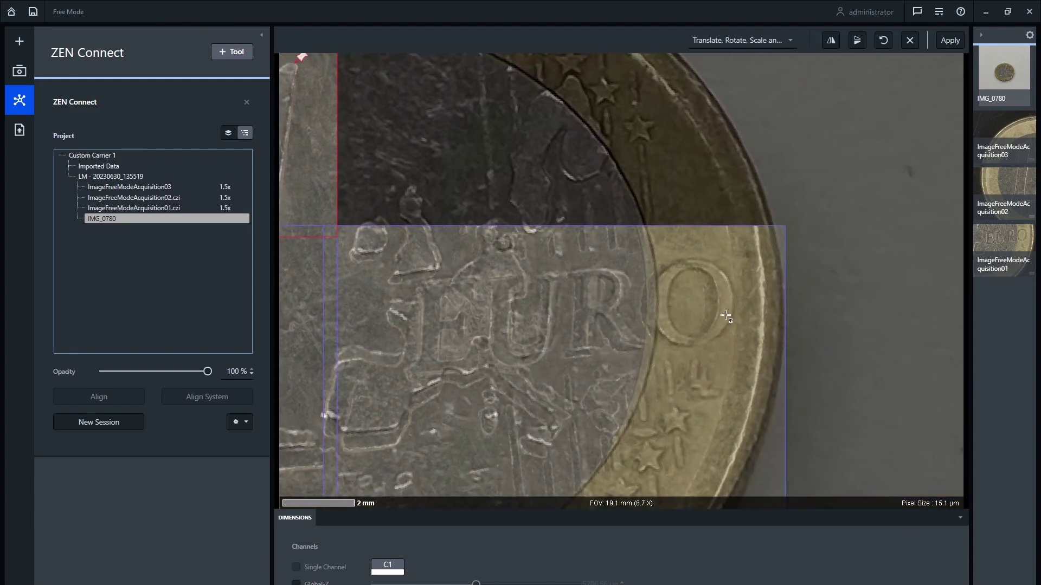
pyautogui.moveTo(726, 316); pyautogui.dragTo(713, 315)
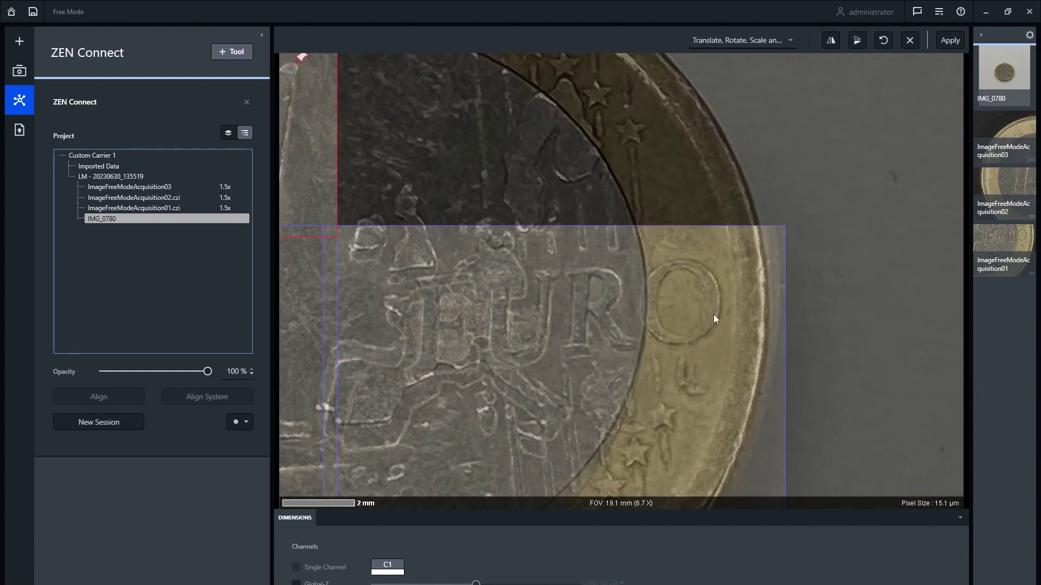
pyautogui.scroll(4, 673, 269)
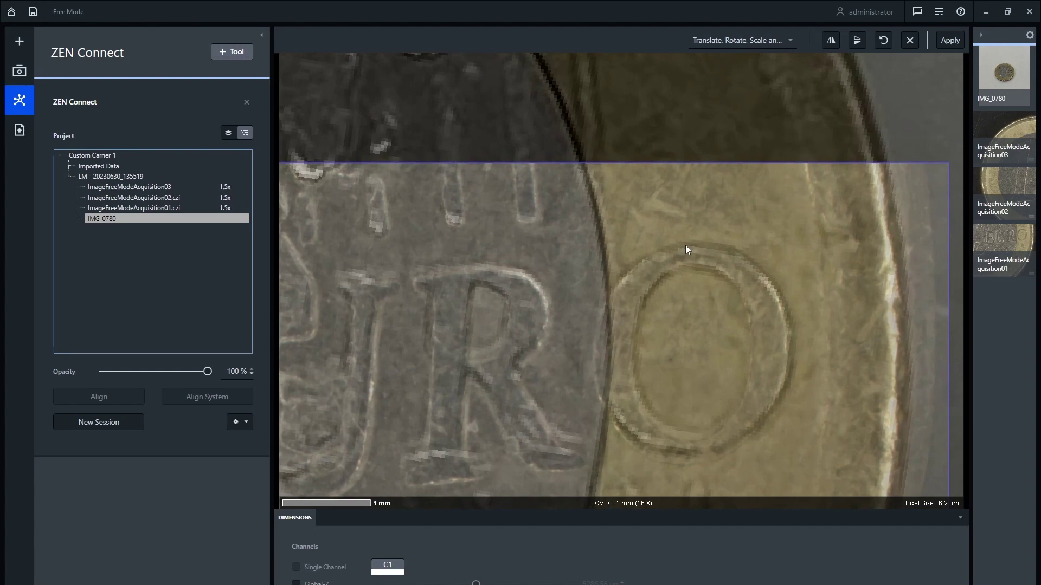
pyautogui.scroll(-4, 542, 325)
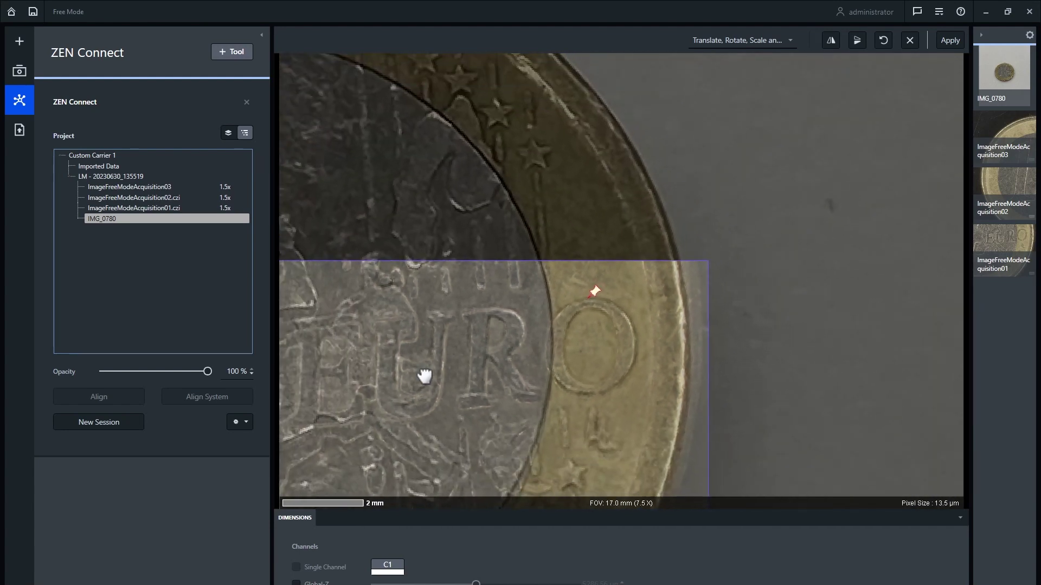
pyautogui.scroll(2, 423, 376)
pyautogui.moveTo(526, 402); pyautogui.dragTo(541, 438)
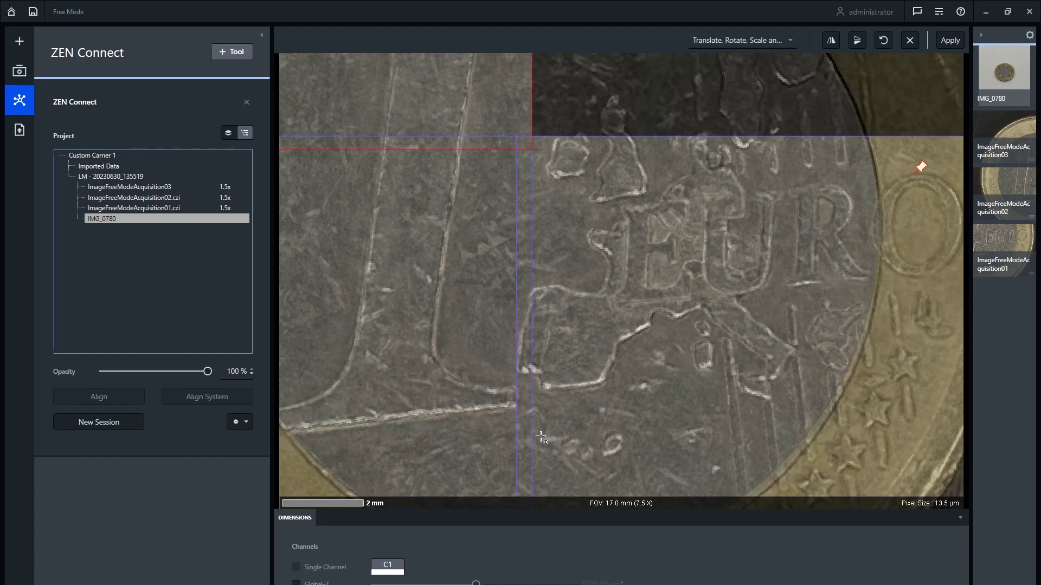
# Step: Fine-tune the overlay against the lettering, centre the coin, and apply the alignment
pyautogui.scroll(-4, 652, 428)
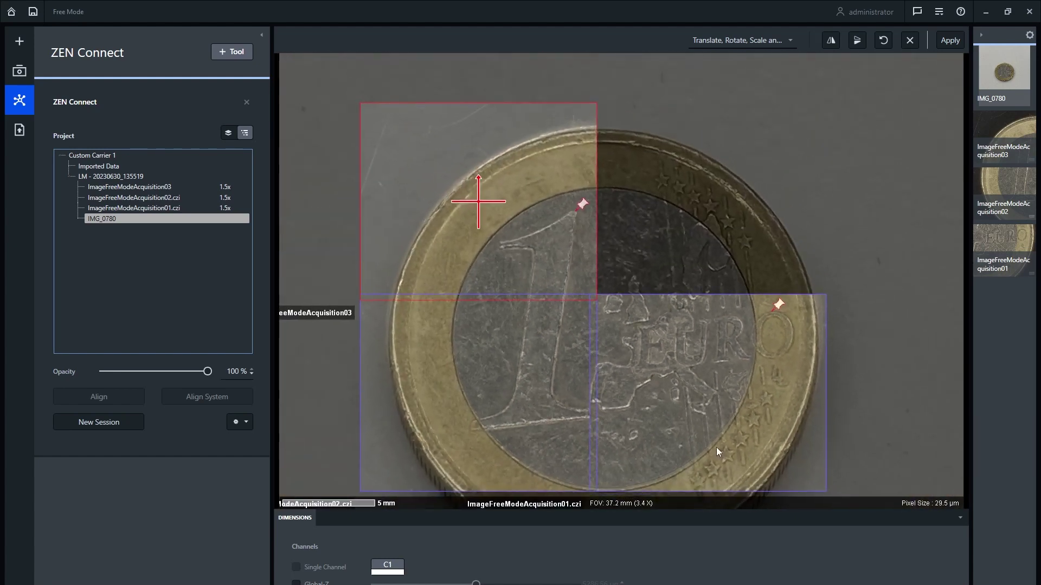
pyautogui.scroll(5, 712, 441)
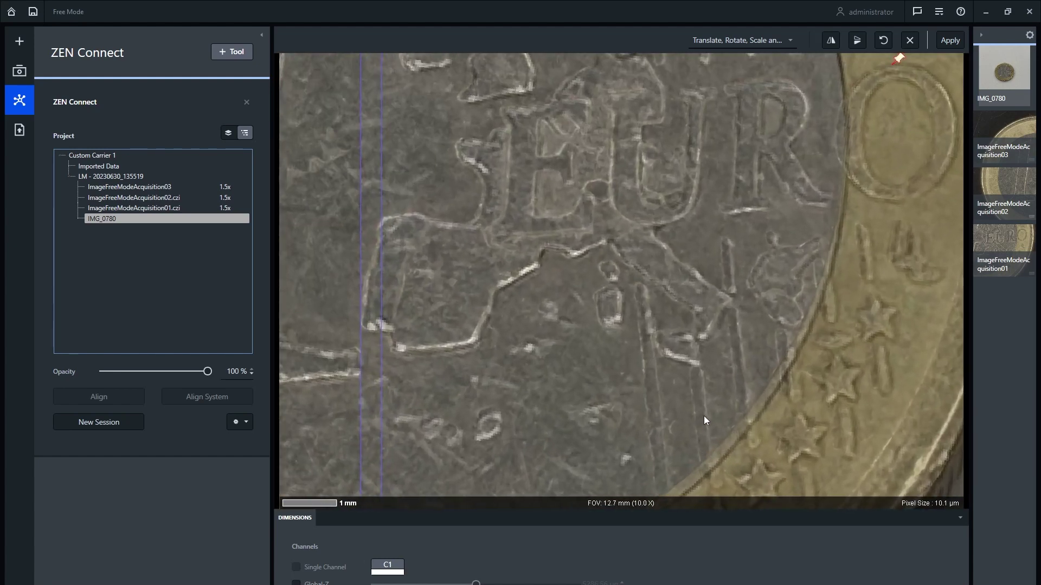
pyautogui.moveTo(704, 417); pyautogui.dragTo(697, 416)
pyautogui.scroll(-6, 555, 408)
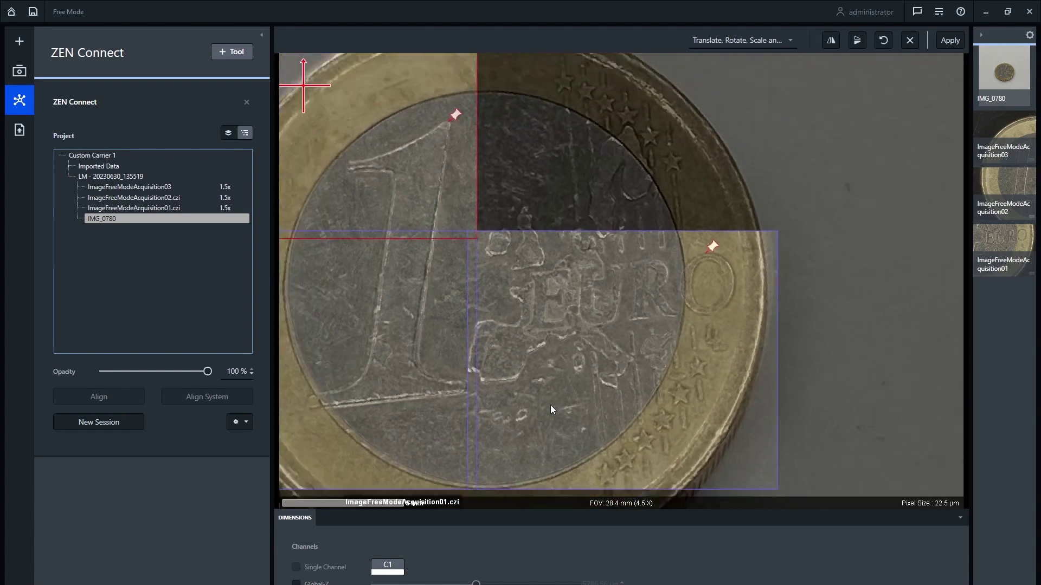
pyautogui.moveTo(525, 412); pyautogui.dragTo(580, 351)
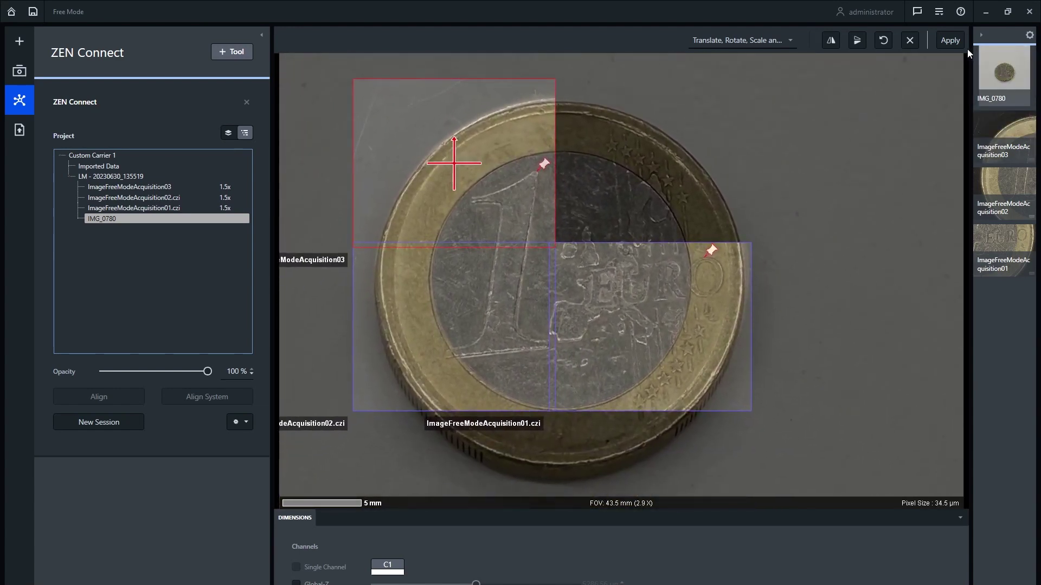
pyautogui.click(949, 40)
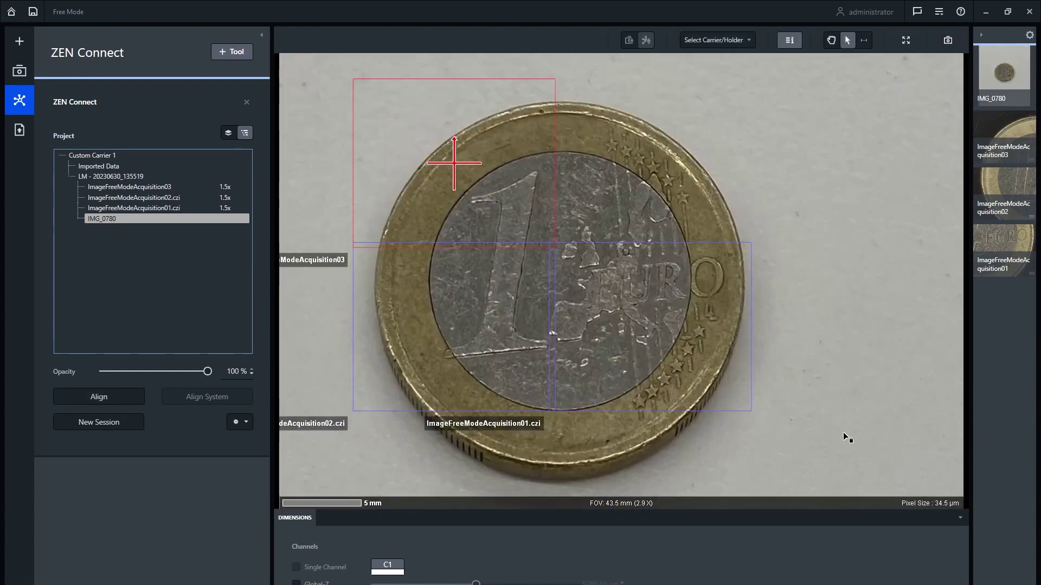
# Step: In the Layers view, toggle IMG_0780's visibility and move it below the acquisition layers
pyautogui.click(228, 133)
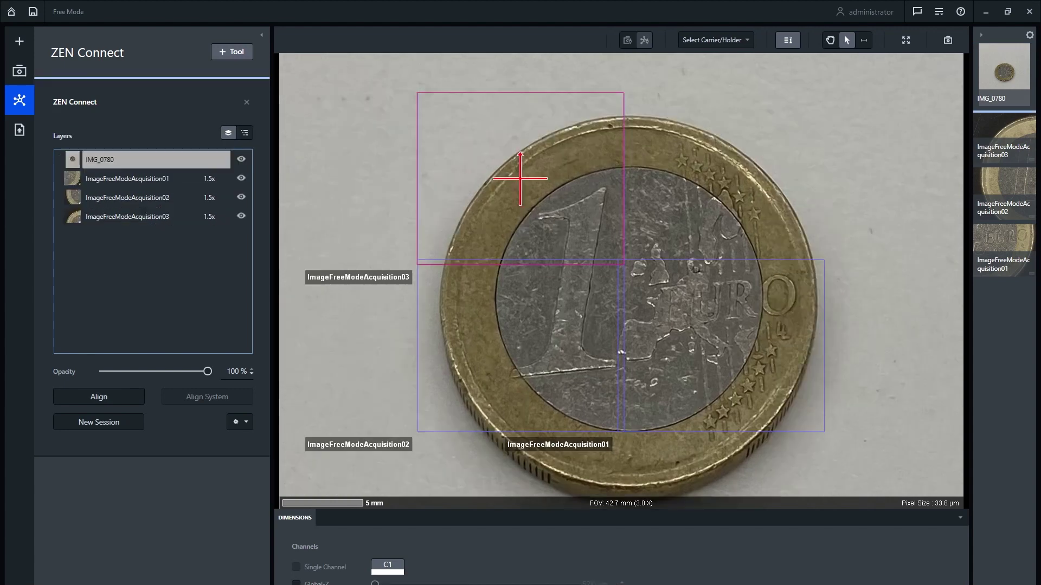
pyautogui.click(242, 160)
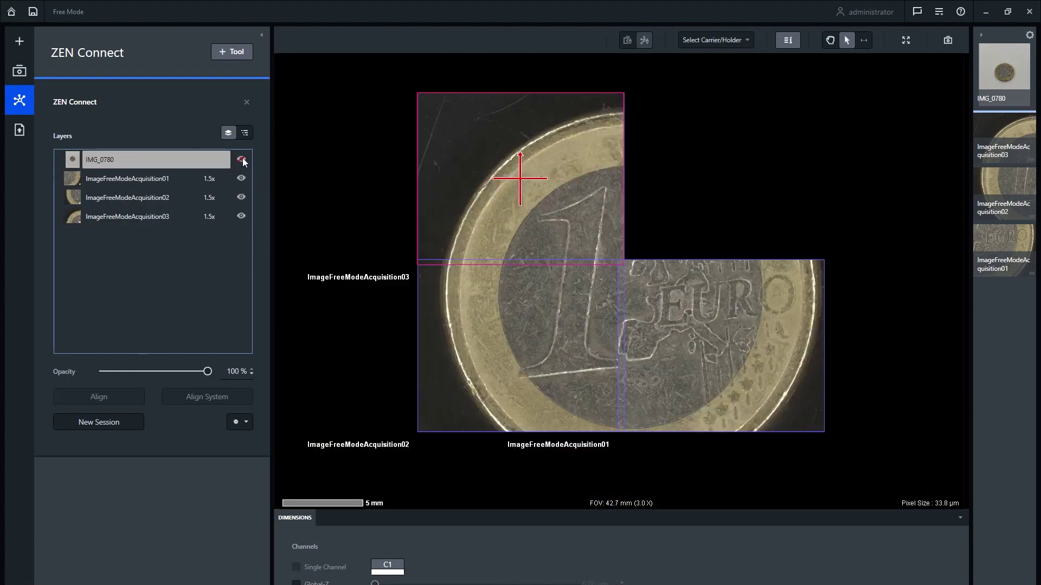
pyautogui.click(243, 160)
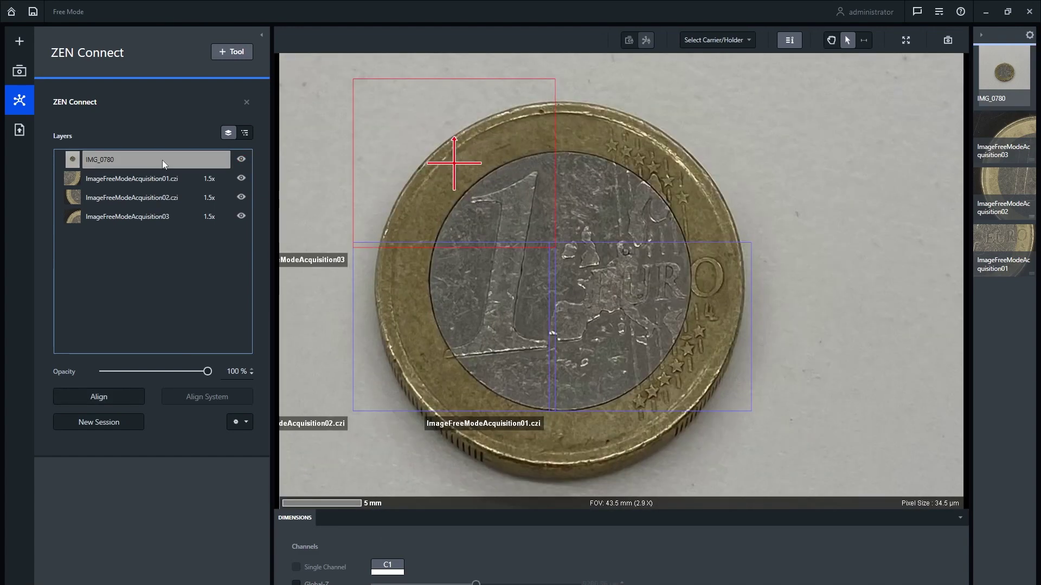
pyautogui.moveTo(161, 161); pyautogui.dragTo(160, 221)
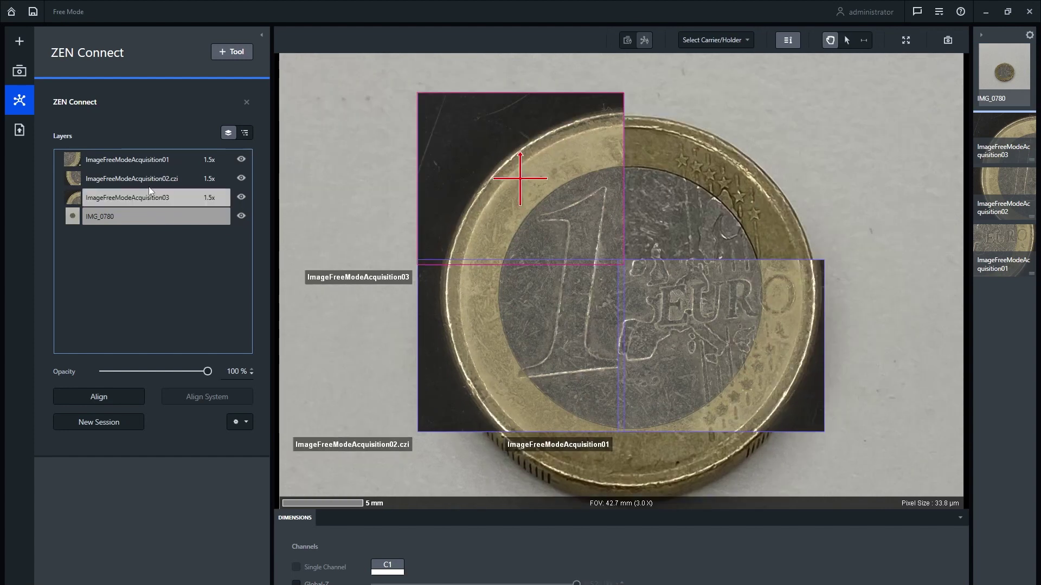
# Step: Fade ImageFreeModeAcquisition01 to check alignment, restore full opacity, and move the stage to the star ring
pyautogui.click(147, 160)
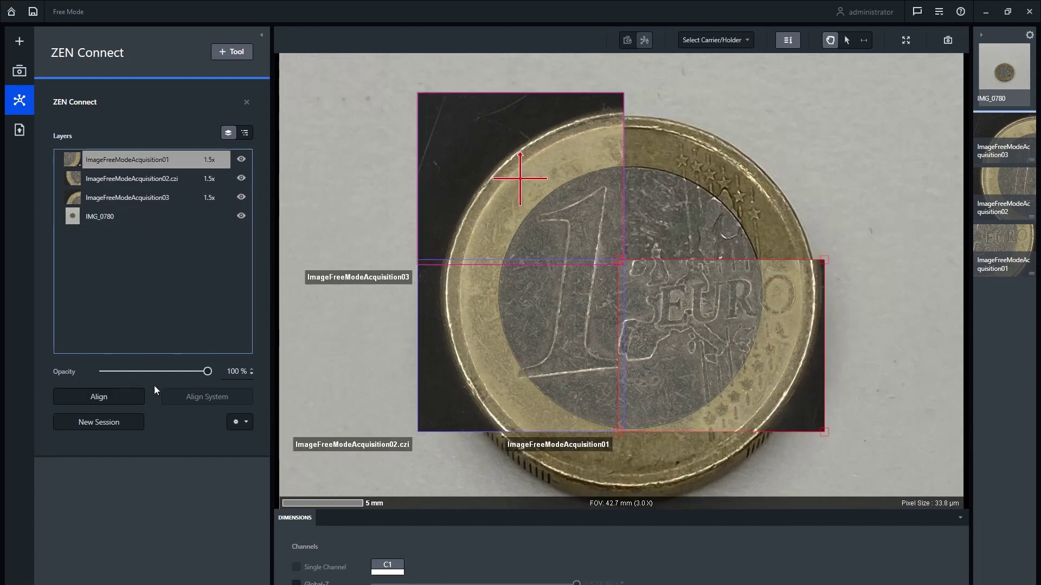
pyautogui.moveTo(209, 374)
pyautogui.mouseDown()
pyautogui.moveTo(100, 372)
pyautogui.moveTo(207, 372)
pyautogui.mouseUp()
pyautogui.click(161, 222)
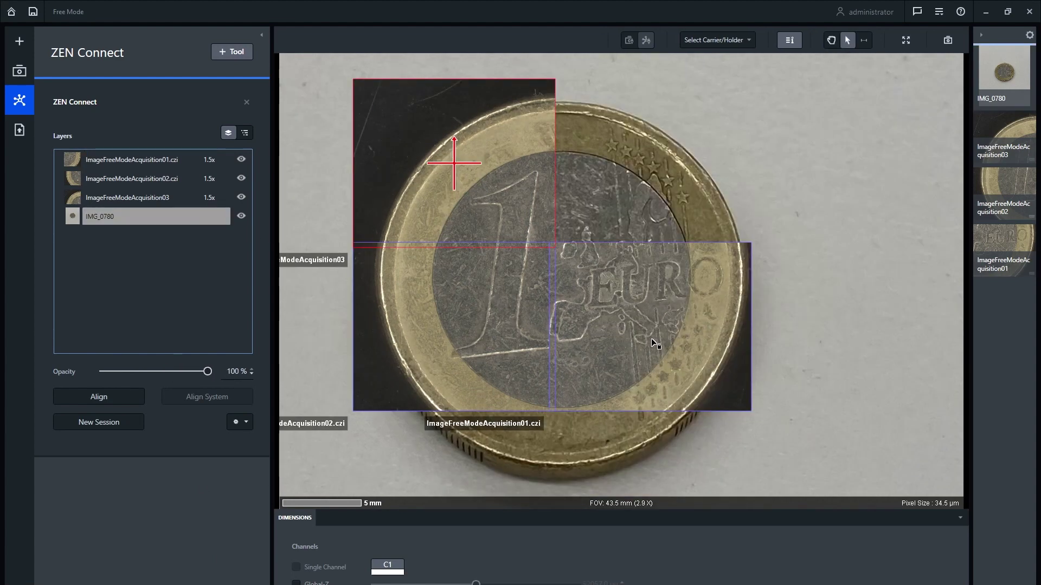
pyautogui.doubleClick(652, 191)
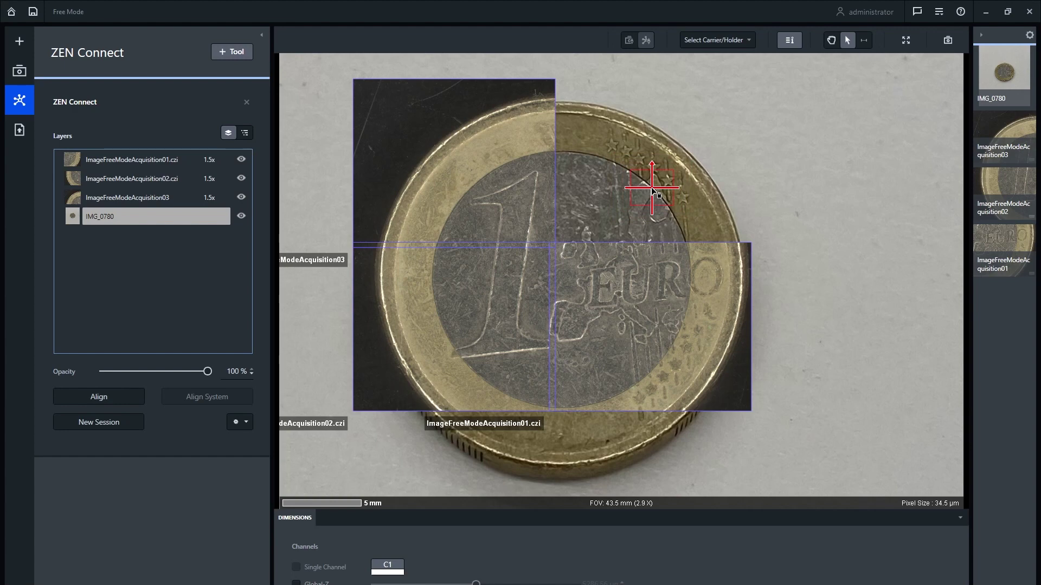
# Step: Snap ImageFreeModeAcquisition04 of the star-ring edge in 2D Acquisition and return to ZEN Connect
pyautogui.click(23, 77)
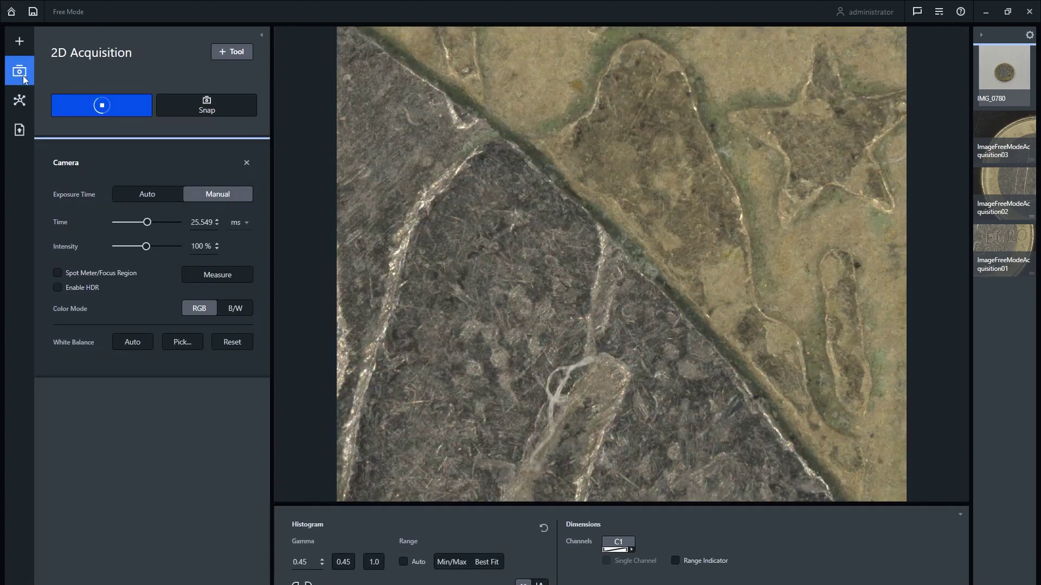
pyautogui.click(209, 110)
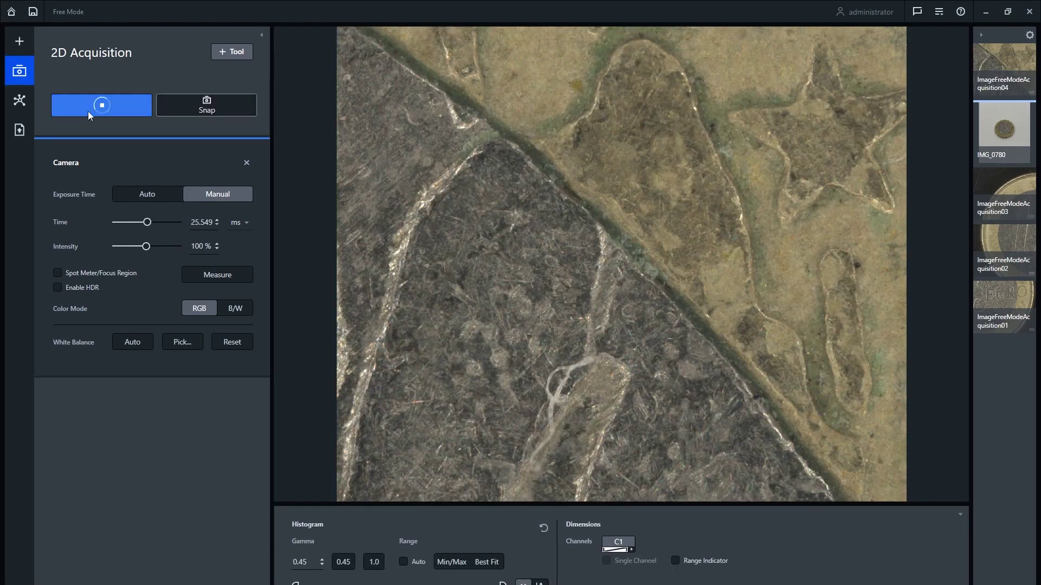
pyautogui.click(19, 104)
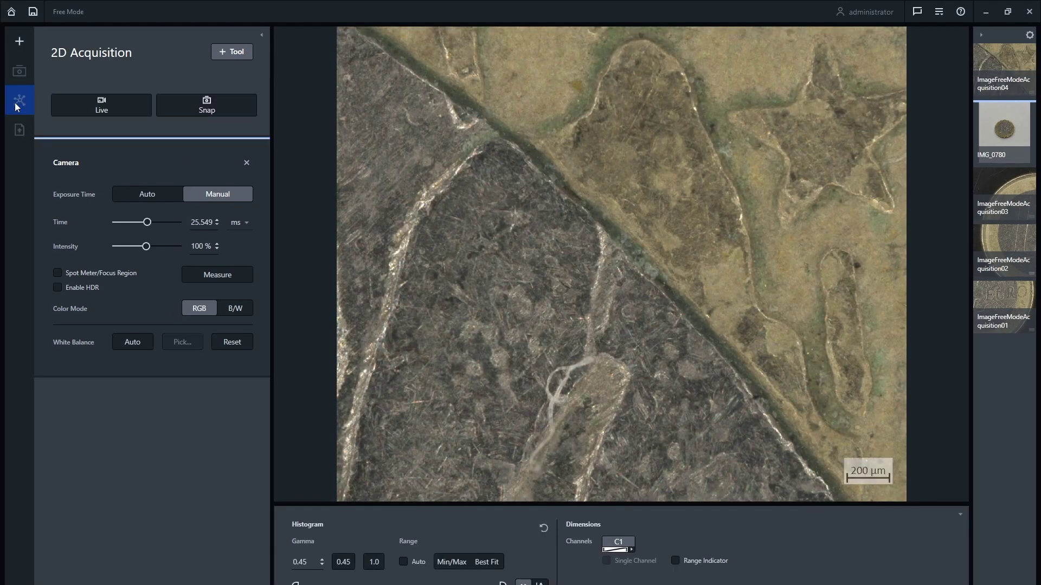
# Step: Add an ROI List tool and draw a rectangle on ImageFreeModeAcquisition04's metal boundary
pyautogui.scroll(-5, 448, 362)
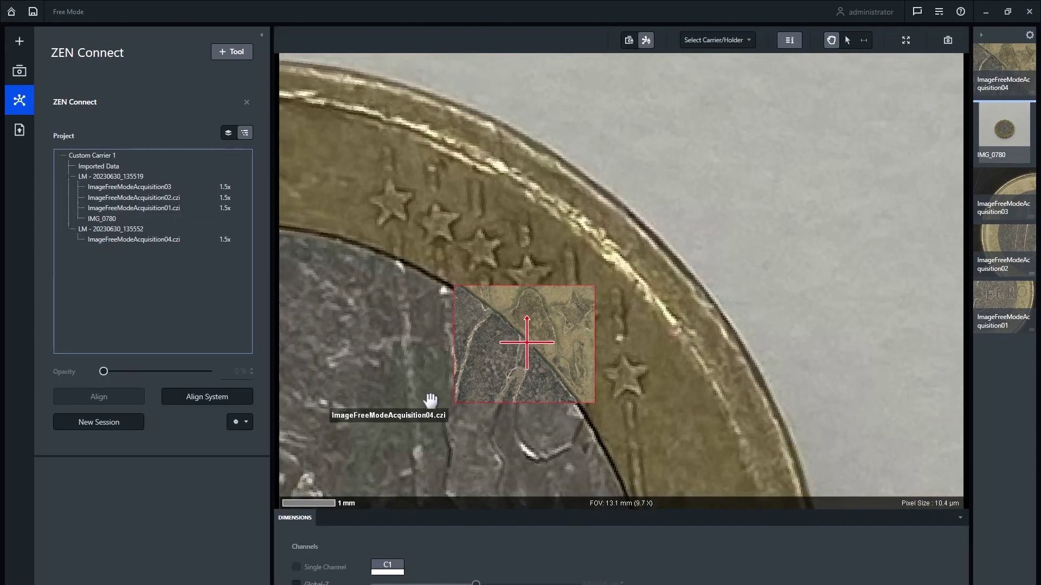
pyautogui.moveTo(600, 295); pyautogui.dragTo(639, 206)
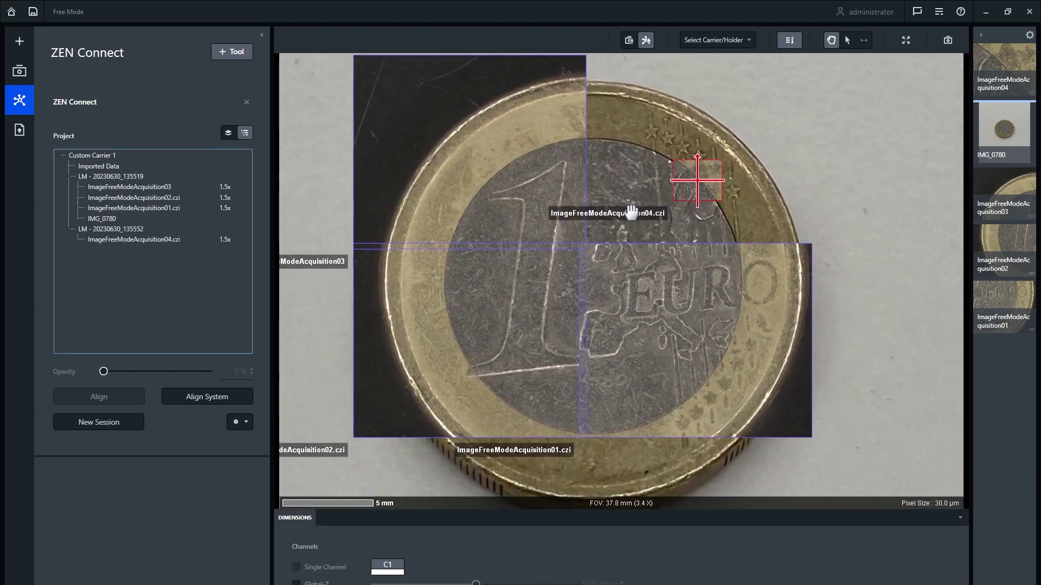
pyautogui.click(234, 56)
pyautogui.click(404, 139)
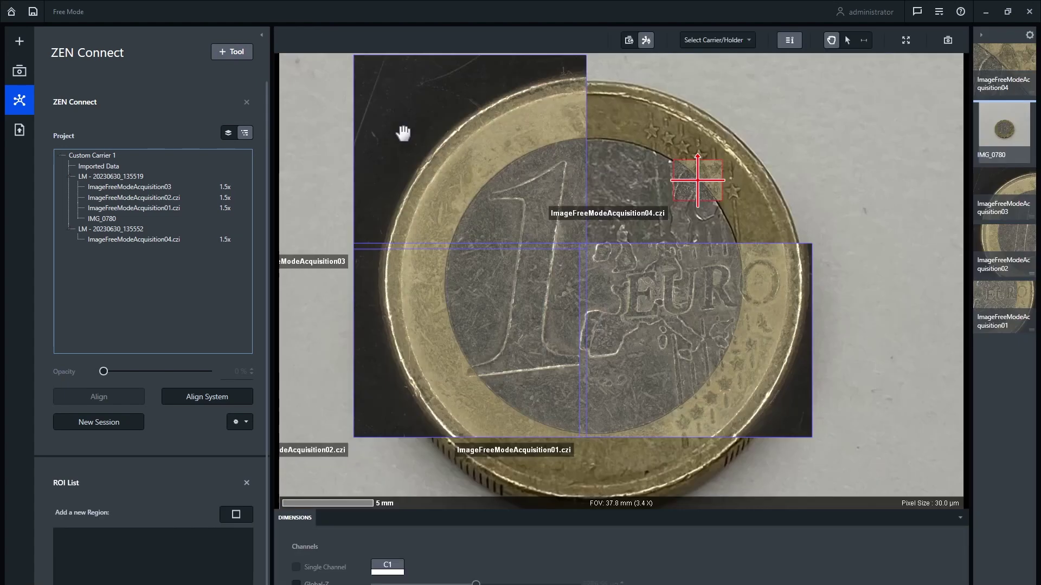
pyautogui.click(236, 514)
pyautogui.scroll(2, 699, 190)
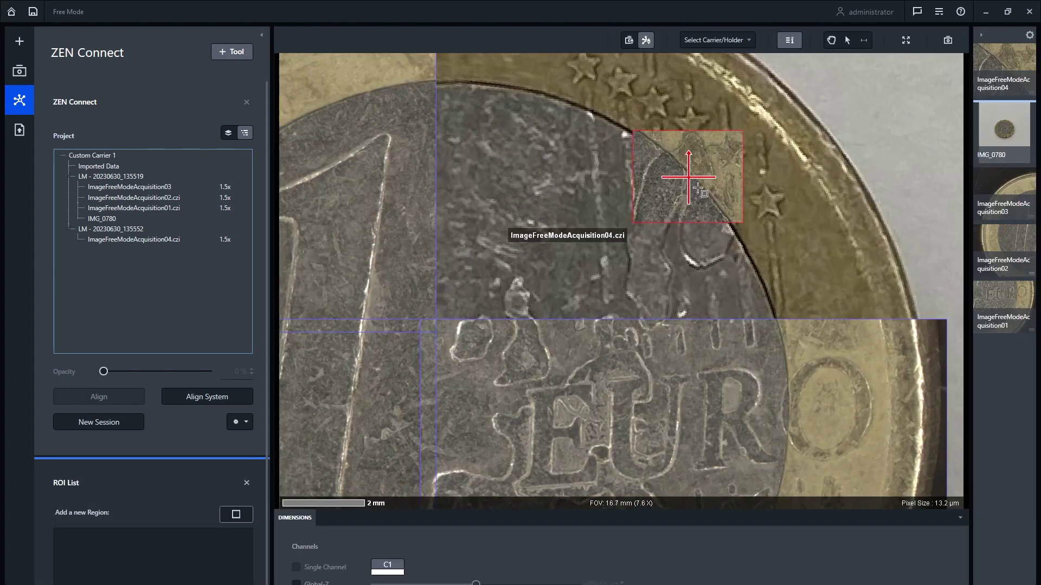
pyautogui.scroll(3, 699, 190)
pyautogui.moveTo(674, 68); pyautogui.dragTo(732, 125)
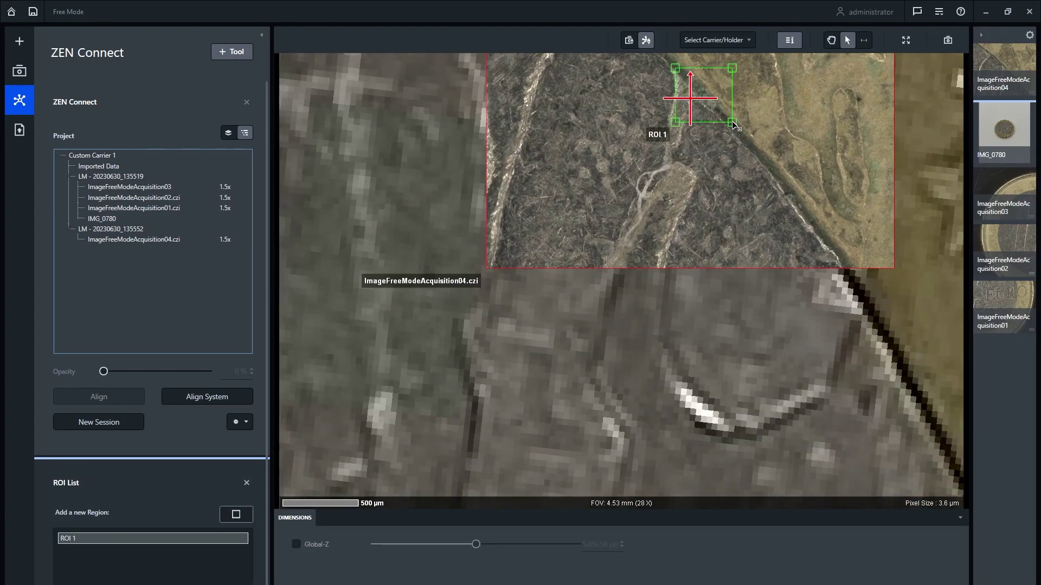
# Step: Rename ROI 1 to Possible Corrosion and move the stage onto the ImageFreeModeAcquisition01 area
pyautogui.click(107, 540)
pyautogui.click(106, 539)
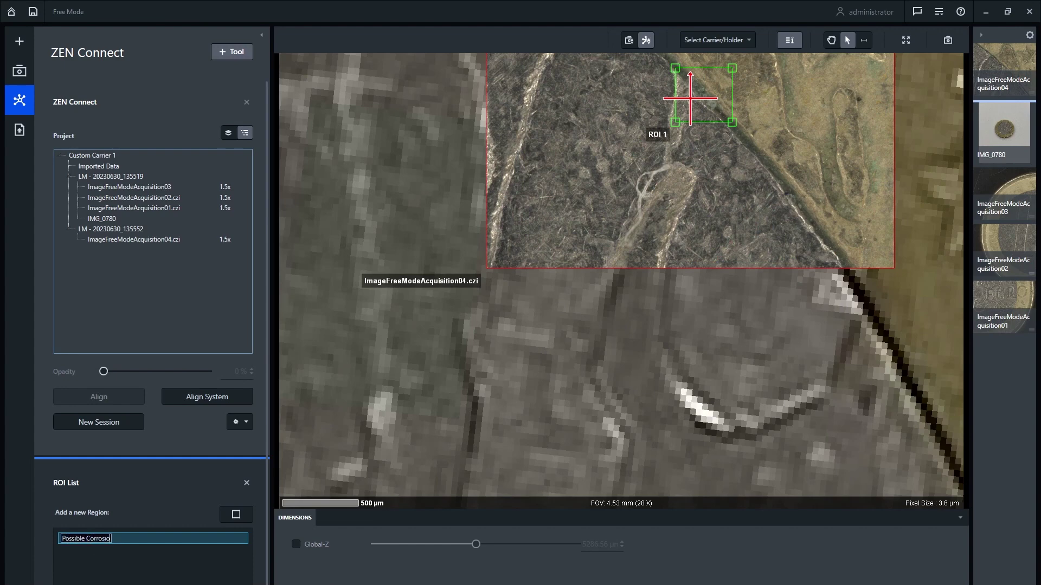
pyautogui.press('Return')
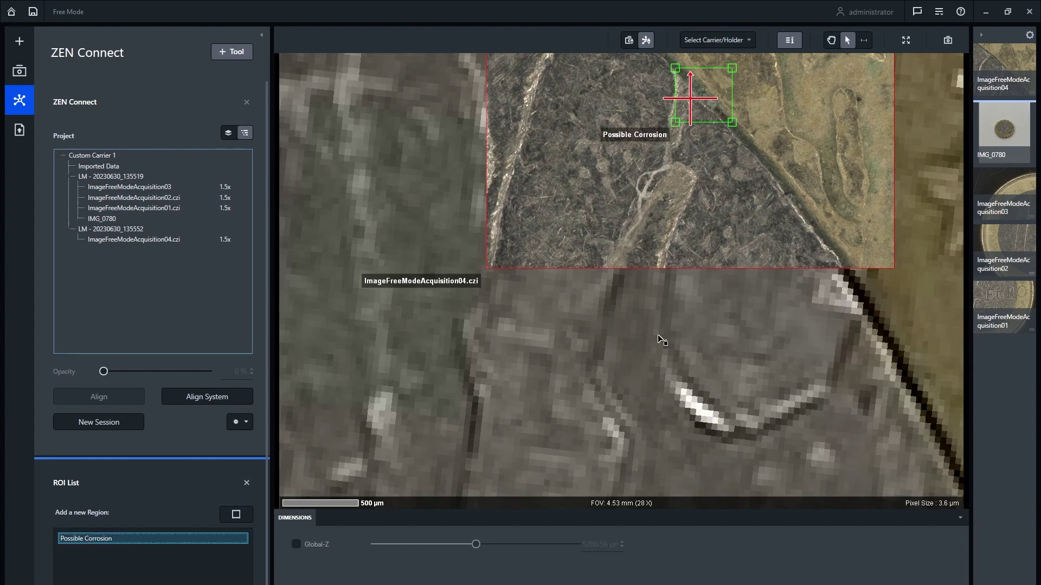
pyautogui.scroll(-5, 660, 339)
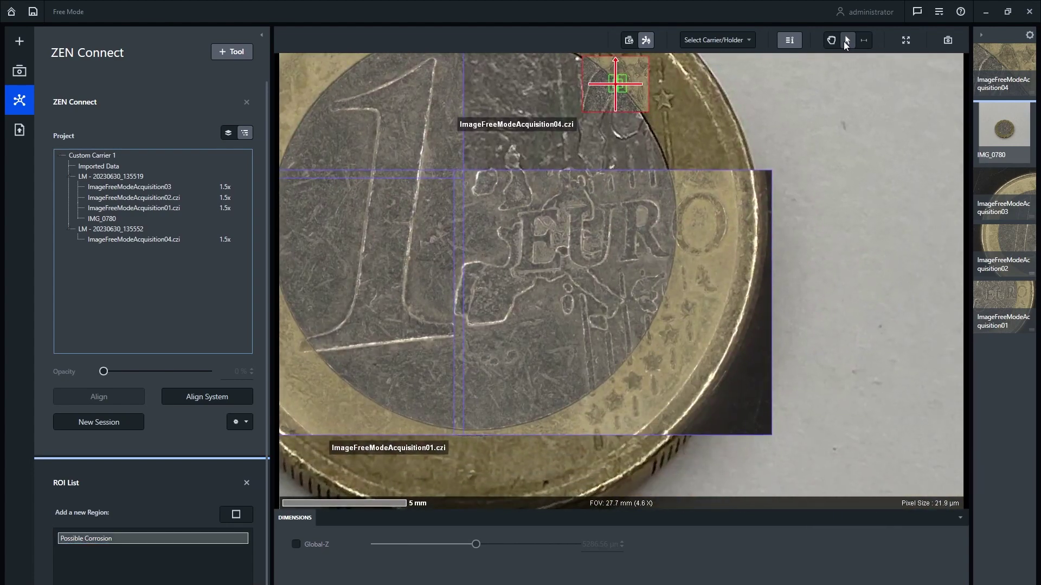
pyautogui.doubleClick(607, 322)
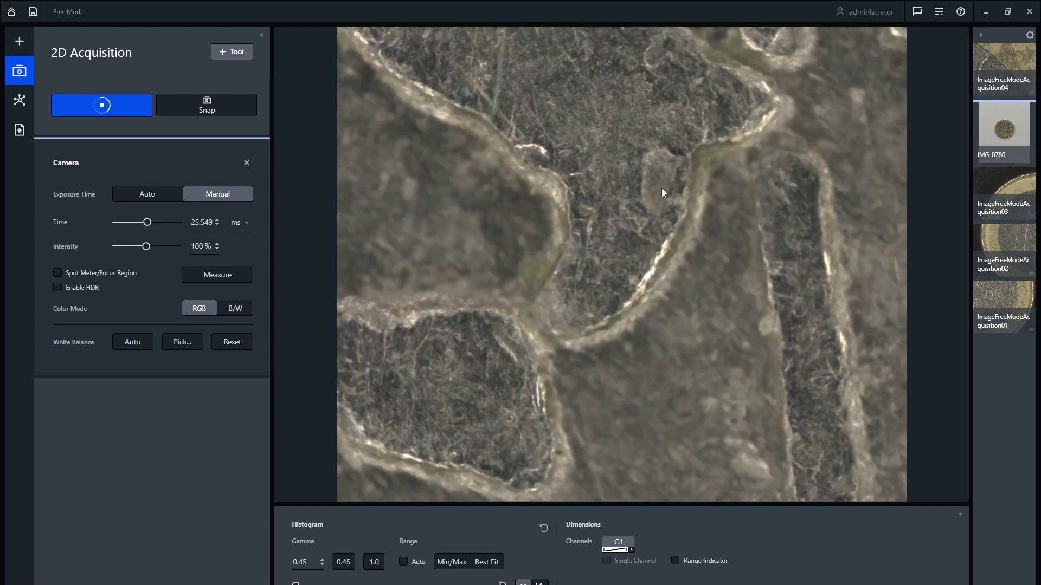
# Step: Snap ImageFreeModeAcquisition05, then draw a rectangle region near its centre named Italy
pyautogui.click(220, 104)
pyautogui.click(20, 101)
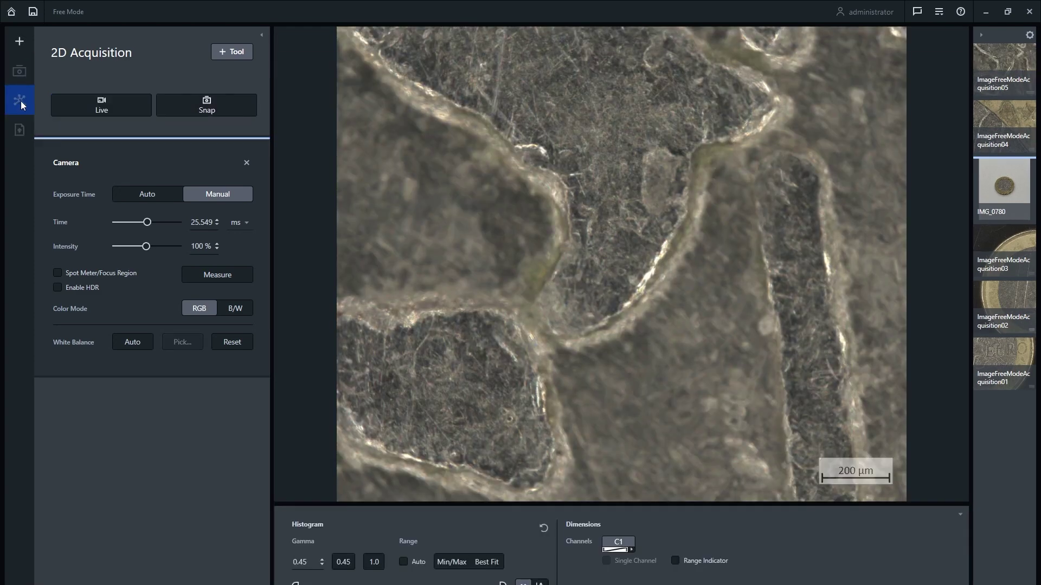
pyautogui.click(237, 515)
pyautogui.moveTo(558, 235); pyautogui.dragTo(683, 323)
pyautogui.doubleClick(99, 555)
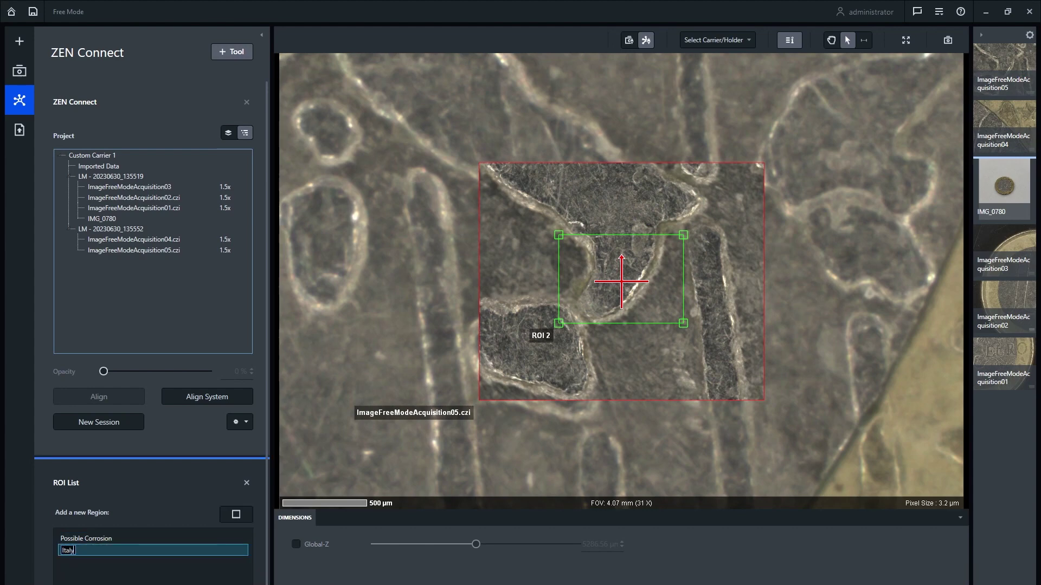
pyautogui.press('Return')
pyautogui.scroll(-10, 736, 375)
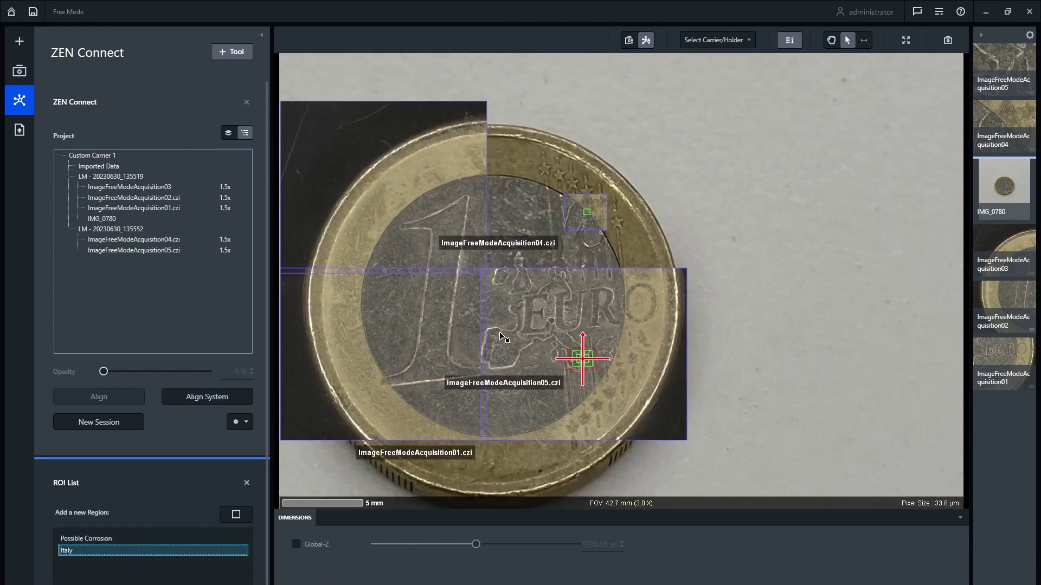
pyautogui.moveTo(499, 331); pyautogui.dragTo(633, 326)
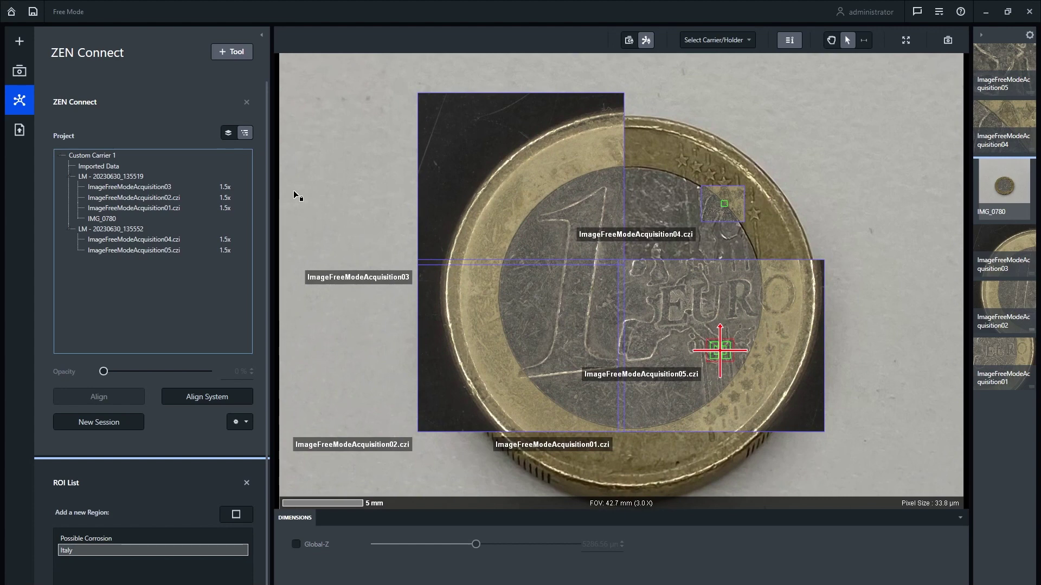
# Step: Save the project to the archive under the name Zen Connect - Euro
pyautogui.click(11, 12)
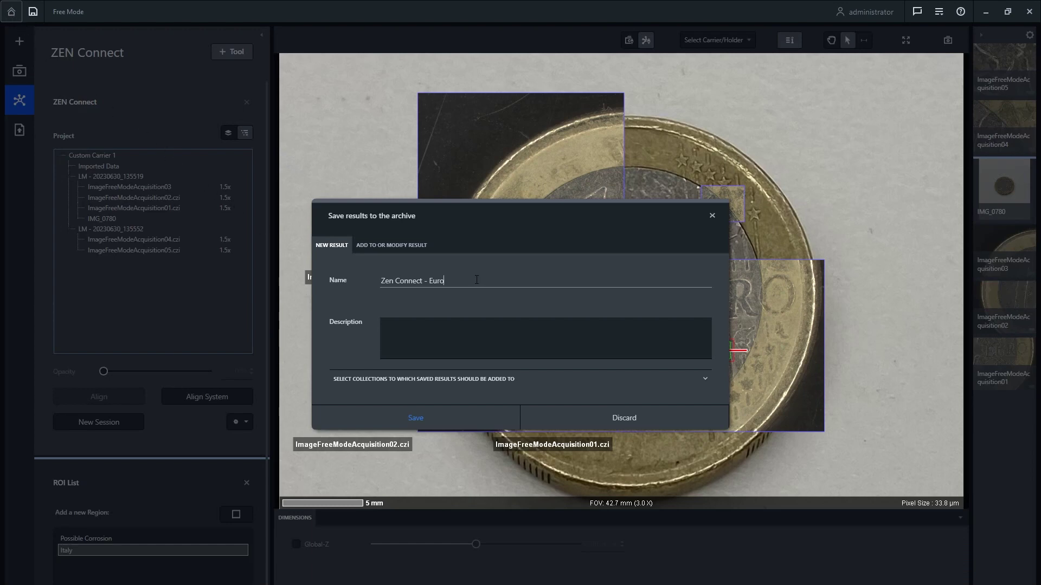
pyautogui.click(481, 329)
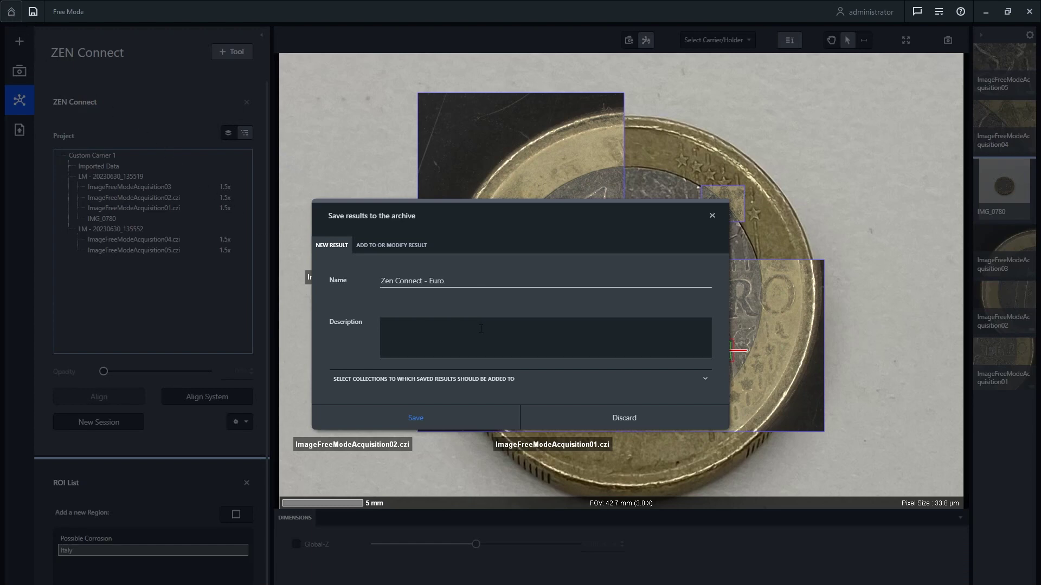
pyautogui.click(434, 415)
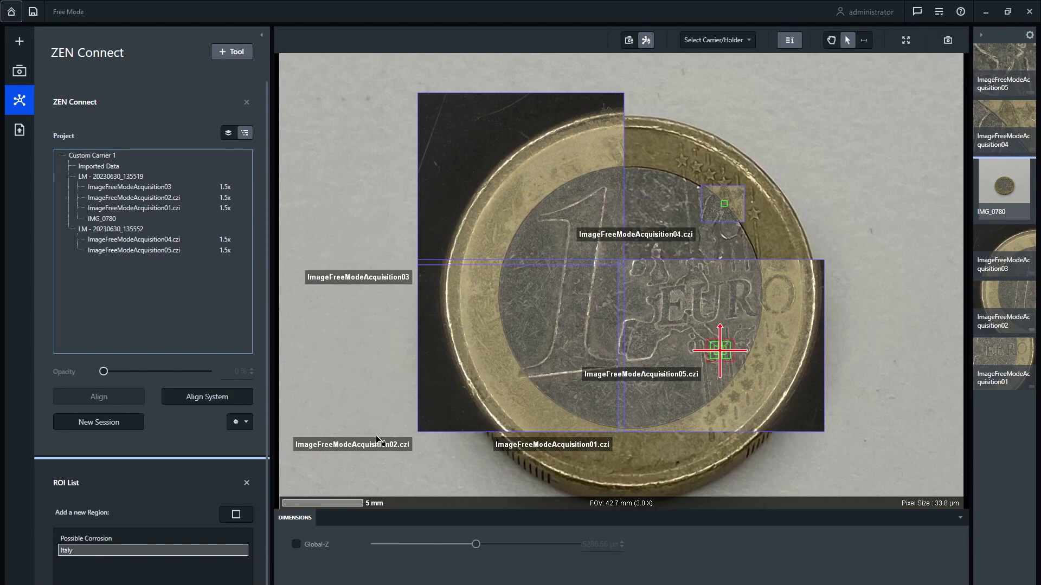
pyautogui.click(19, 42)
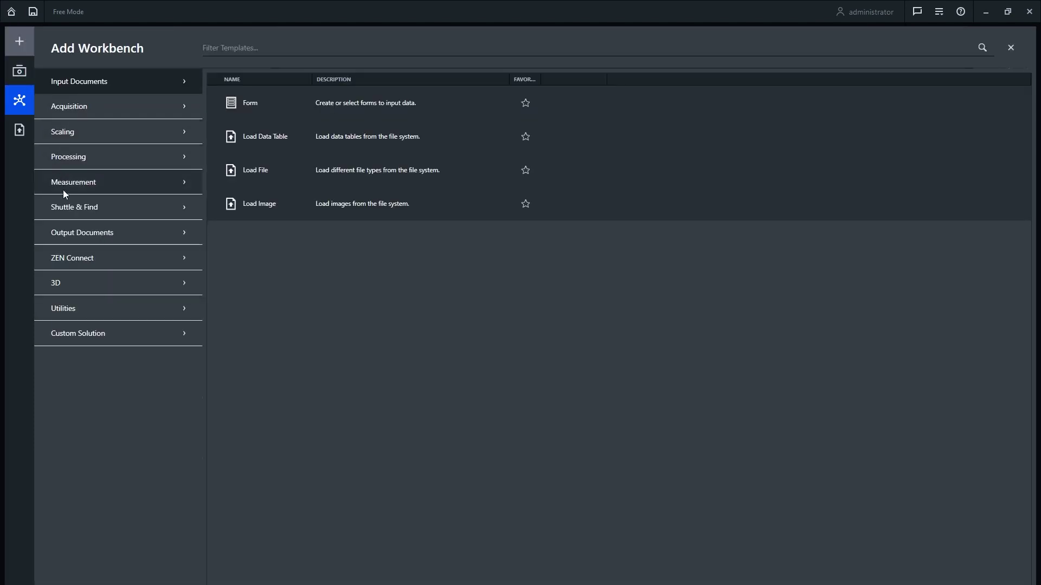
# Step: Add a Save File workbench containing the Export ZEN Connect Project tool
pyautogui.click(71, 233)
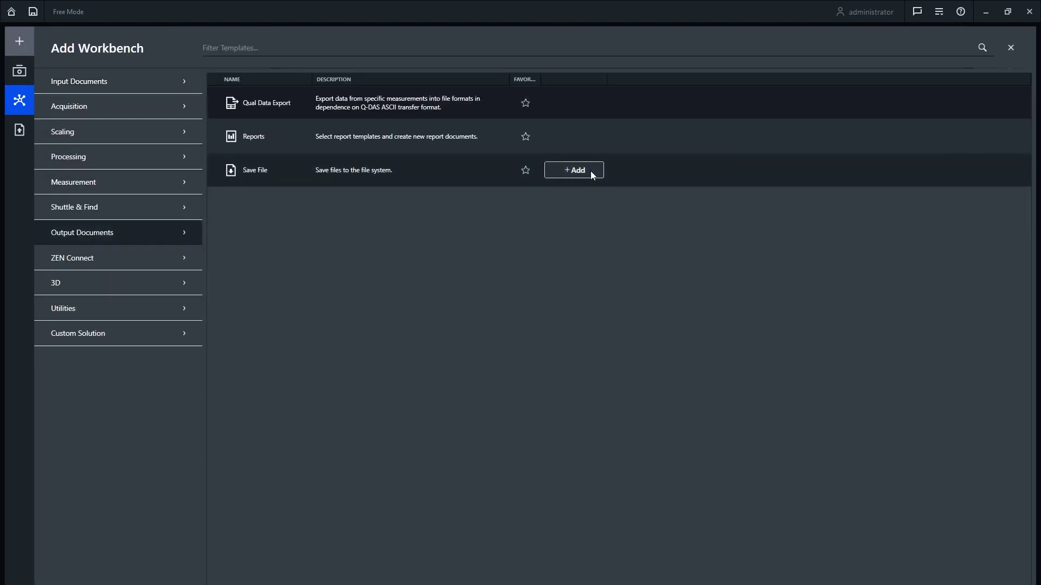
pyautogui.click(591, 171)
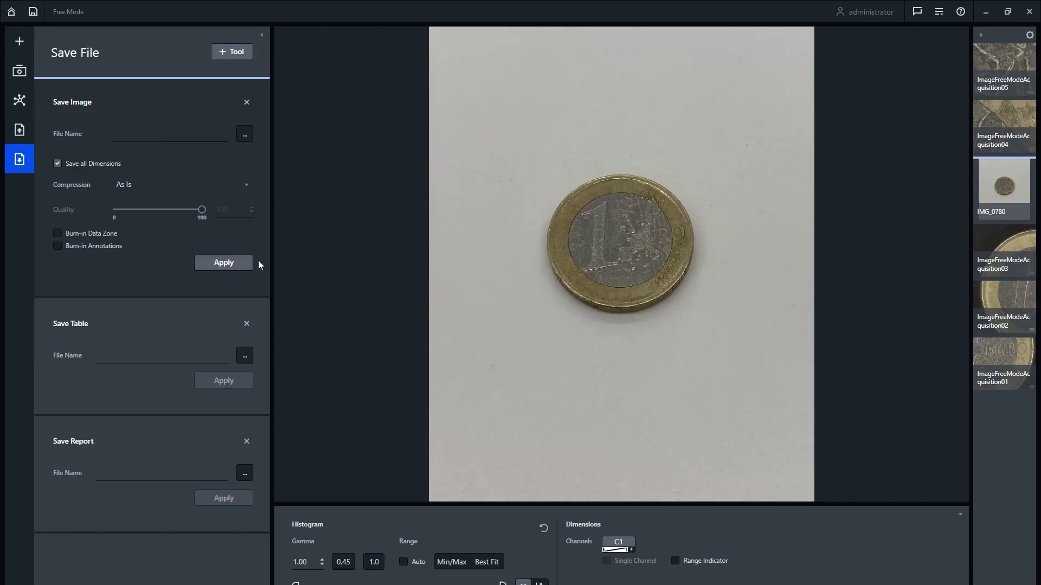
pyautogui.click(232, 52)
pyautogui.click(327, 134)
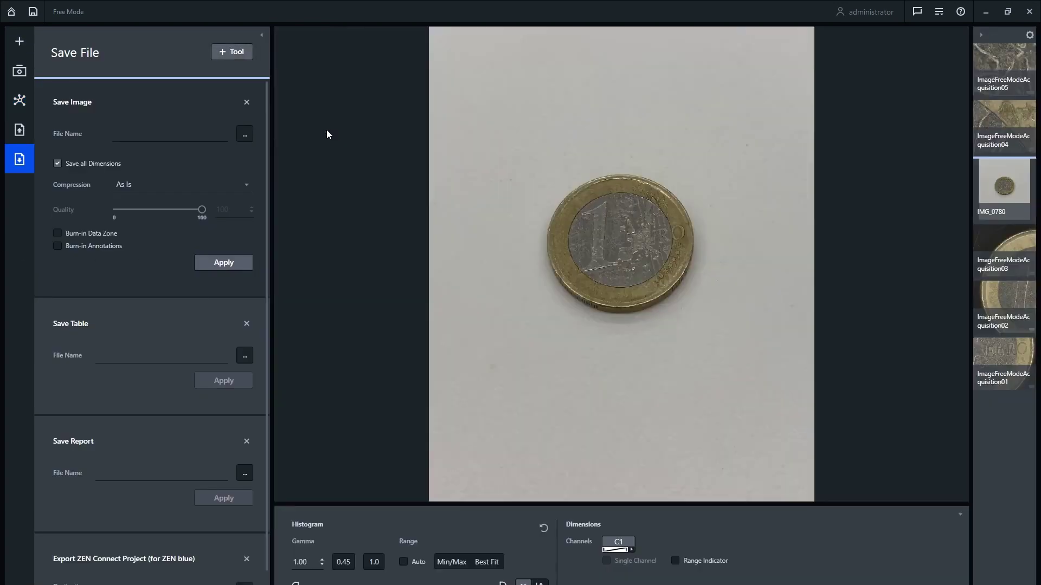
pyautogui.scroll(-1, 228, 567)
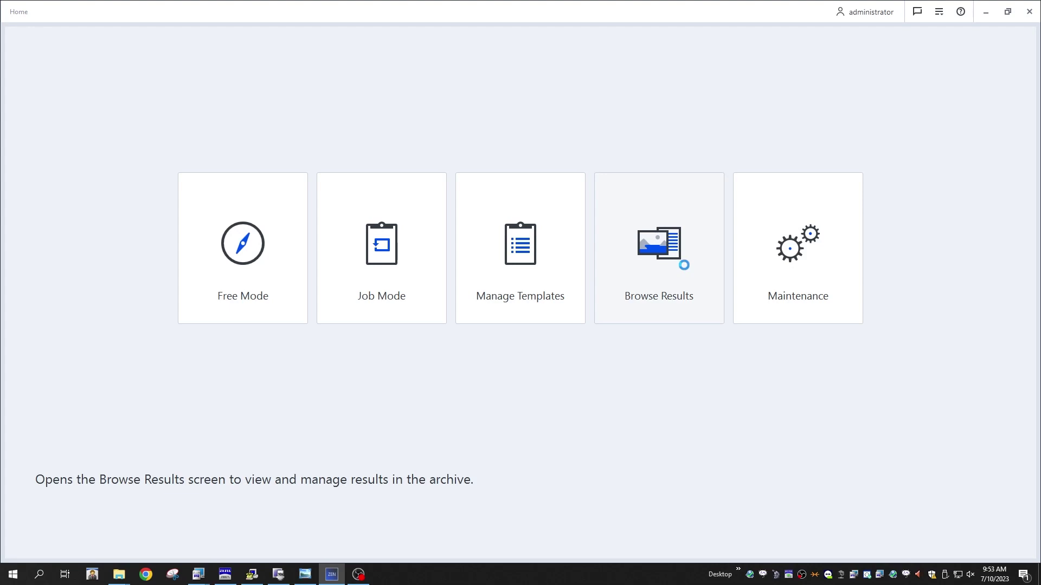
# Step: Reopen the archived Zen Connect - Euro result for editing from Browse Results
pyautogui.click(686, 270)
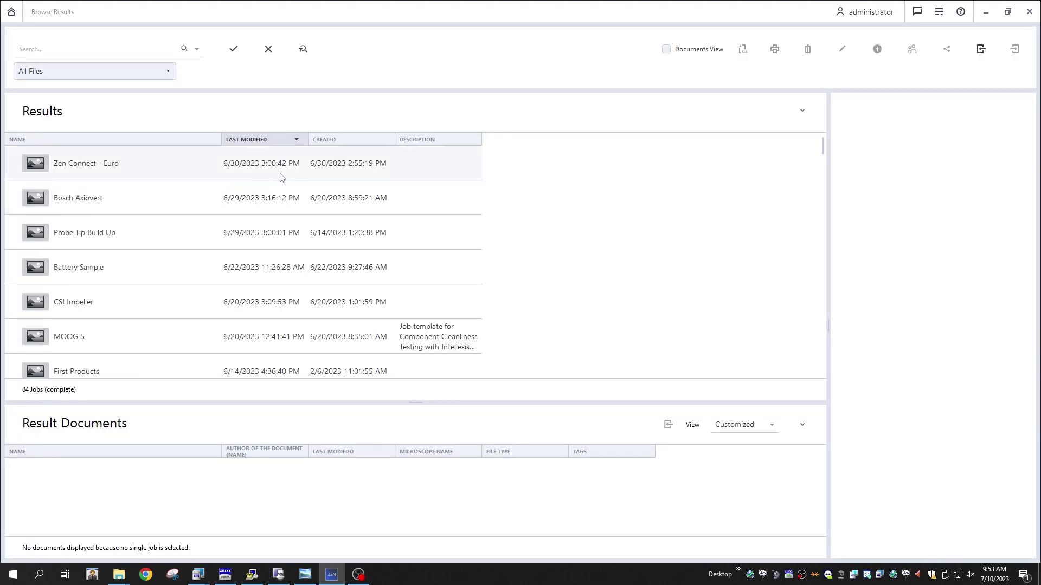
pyautogui.click(152, 168)
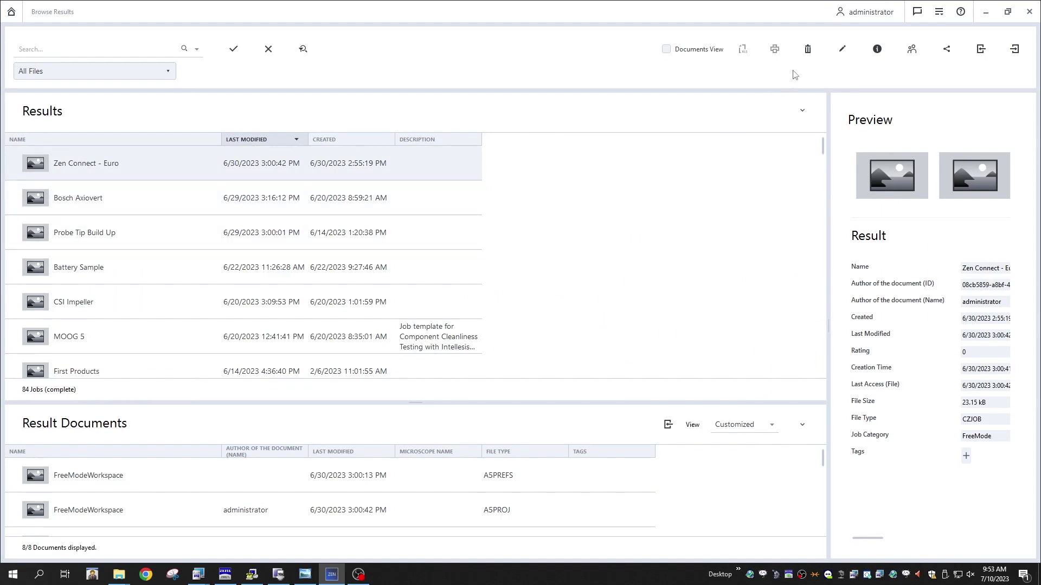
pyautogui.click(840, 52)
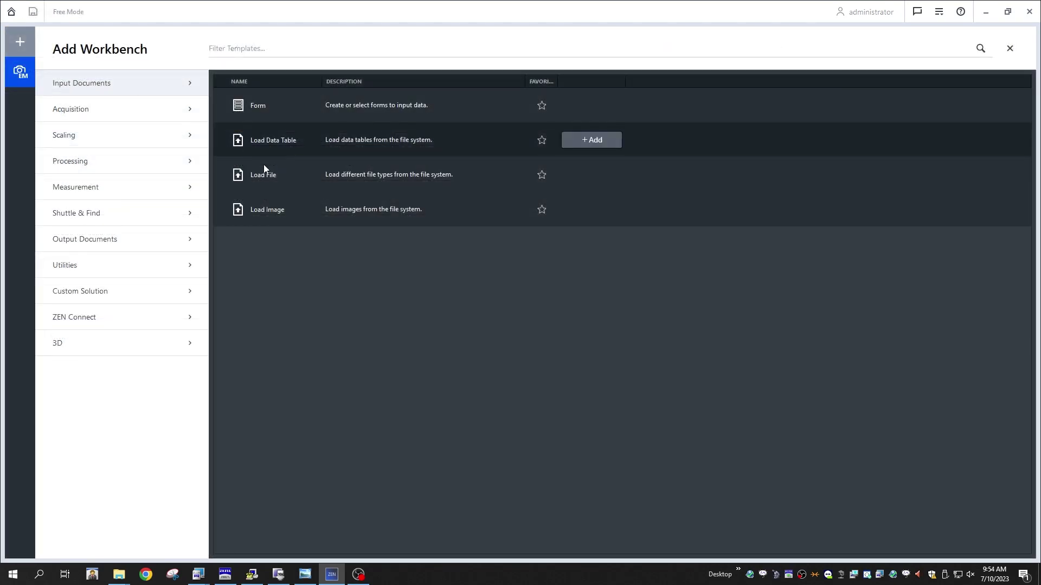
# Step: Import Connect Euro.a5proj through a Load File workbench with the Import ZEN Connect Project tool
pyautogui.click(589, 174)
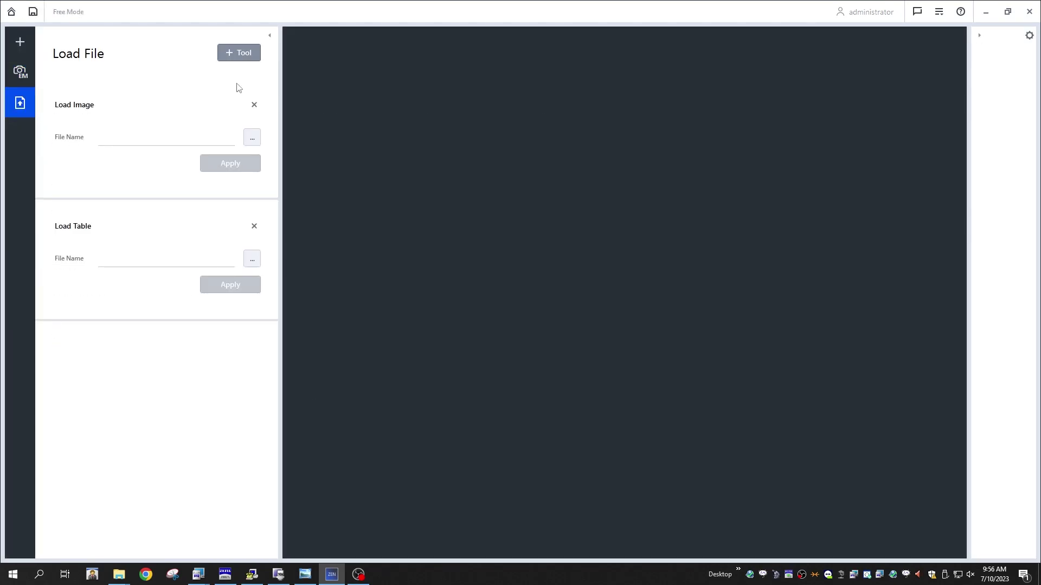
pyautogui.click(239, 54)
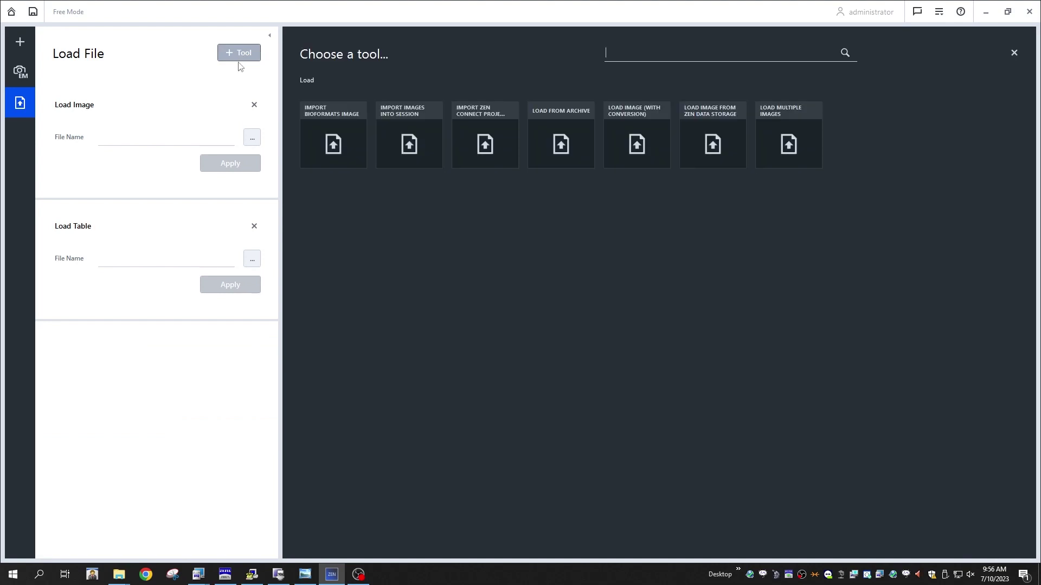
pyautogui.click(477, 135)
pyautogui.click(253, 381)
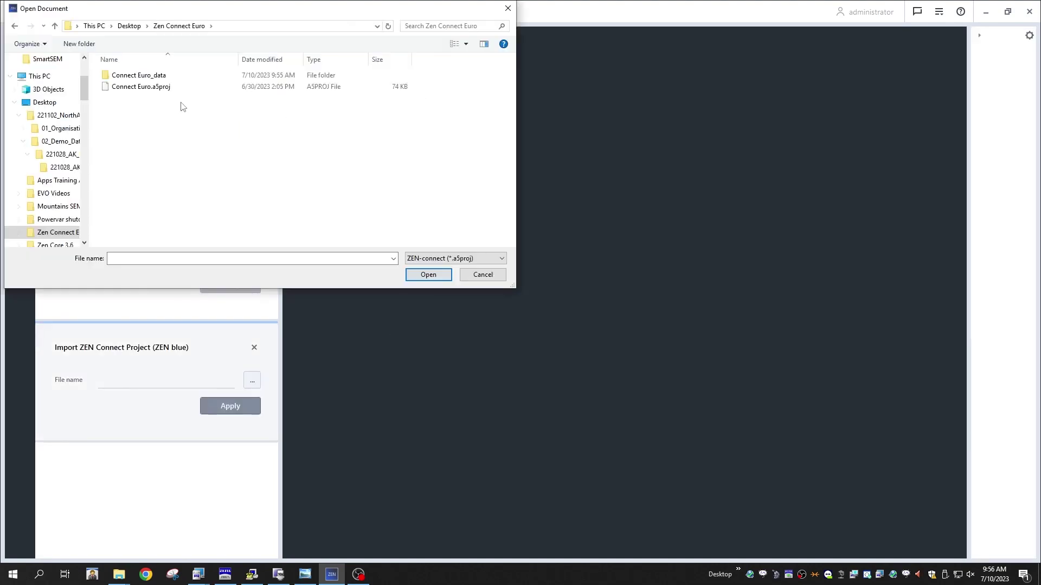
pyautogui.click(169, 88)
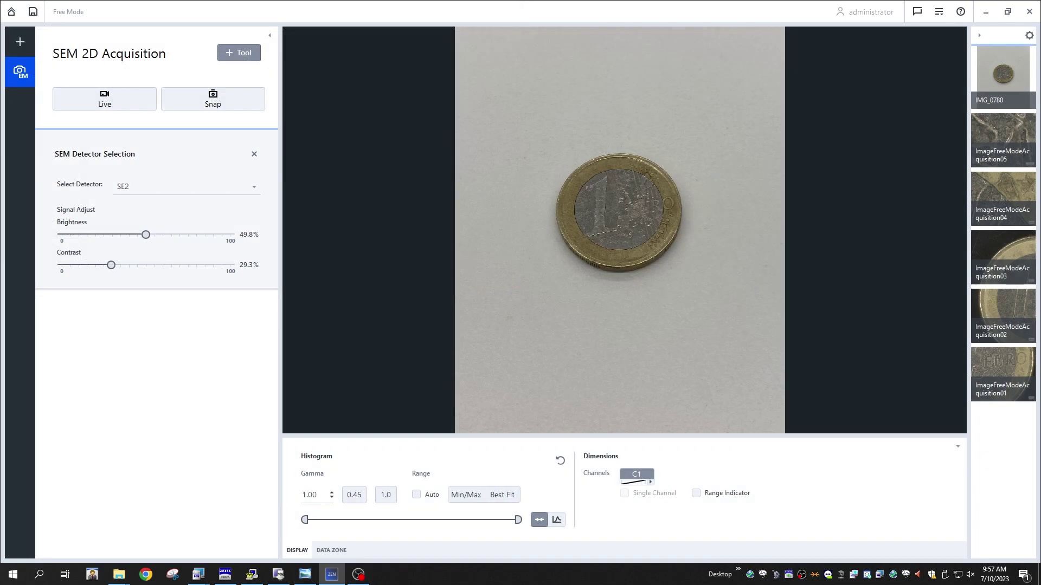
pyautogui.click(20, 44)
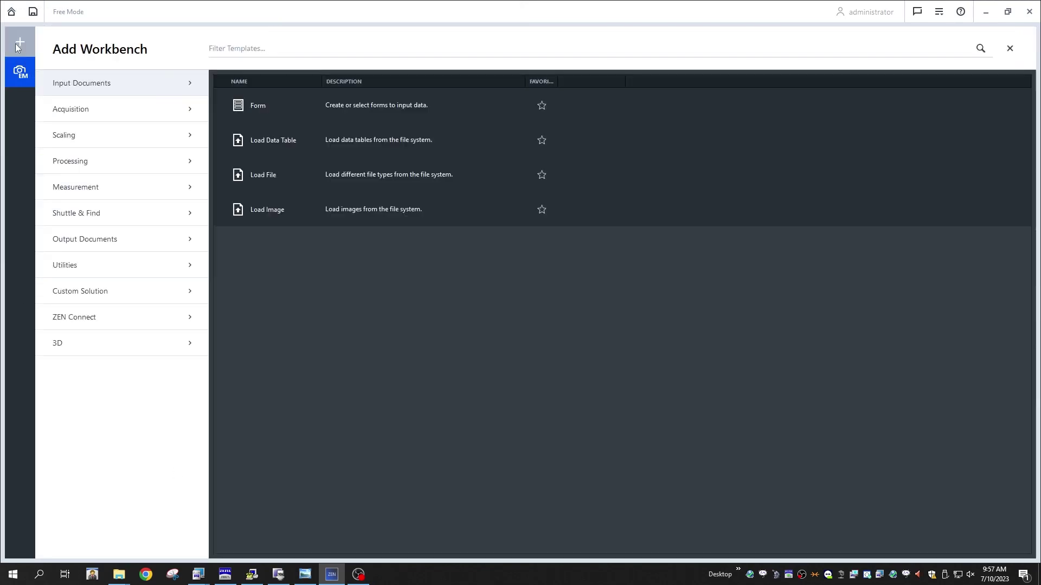
# Step: Add a ZEN Connect workbench with the ROI List tool and begin a new session
pyautogui.click(73, 317)
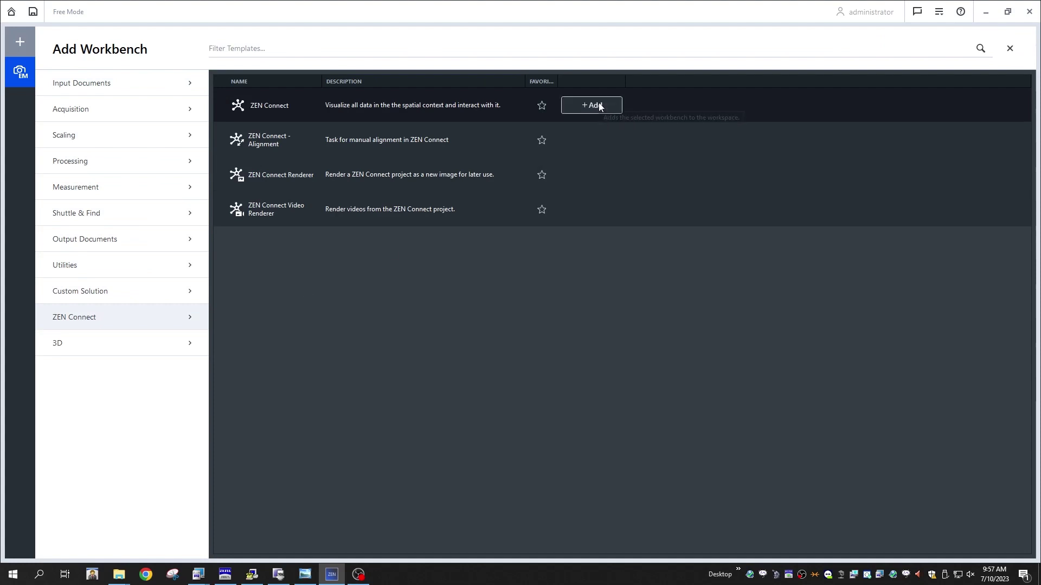
pyautogui.click(598, 102)
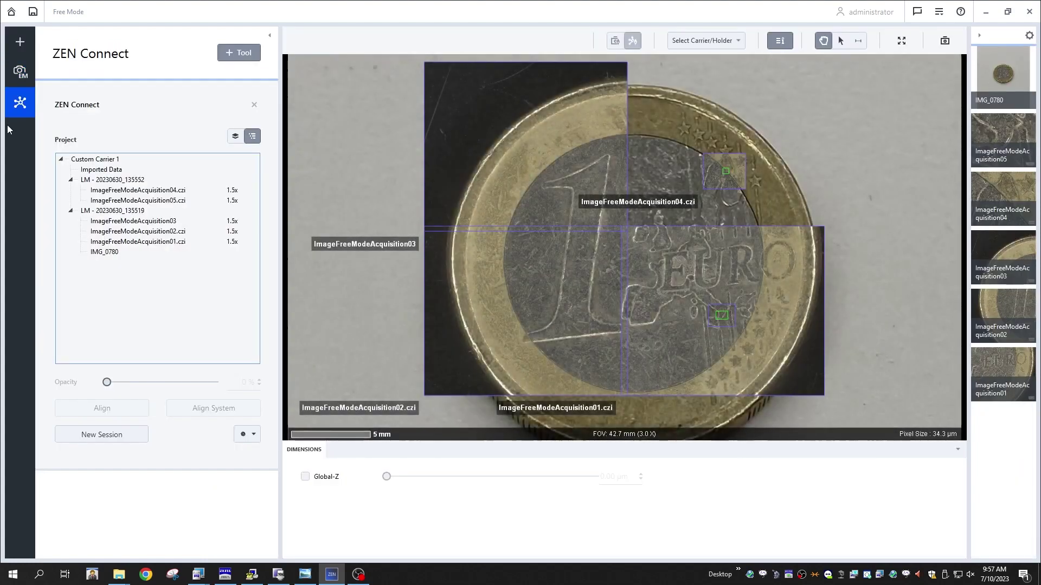
pyautogui.scroll(-4, 647, 316)
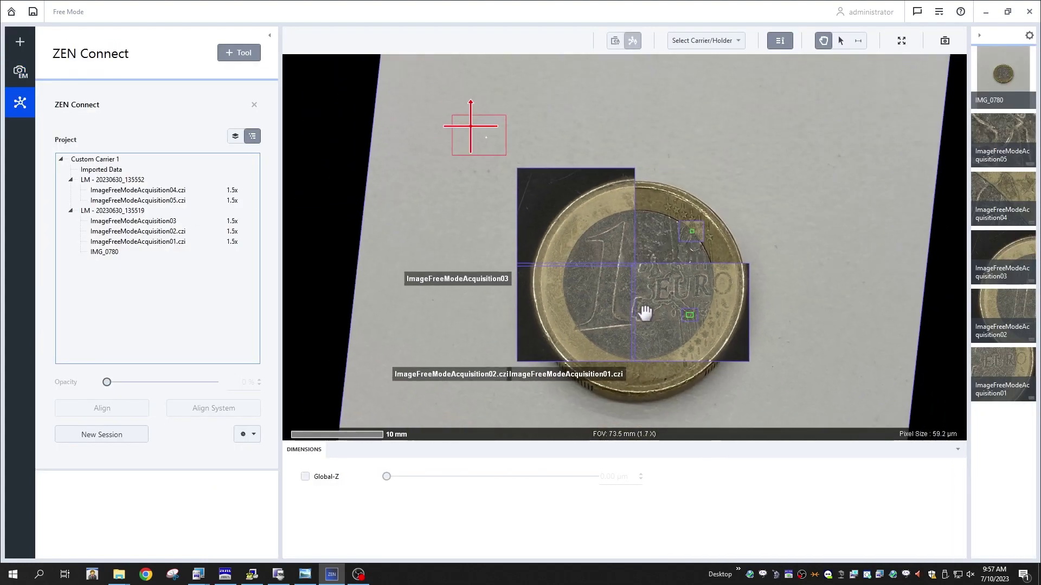
pyautogui.click(242, 56)
pyautogui.click(407, 142)
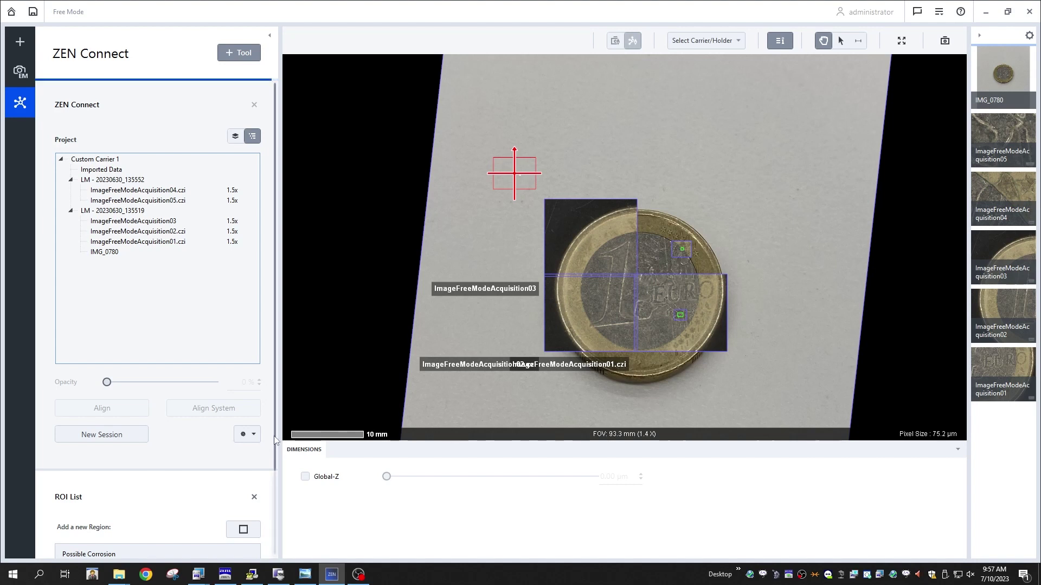
pyautogui.scroll(-2, 163, 434)
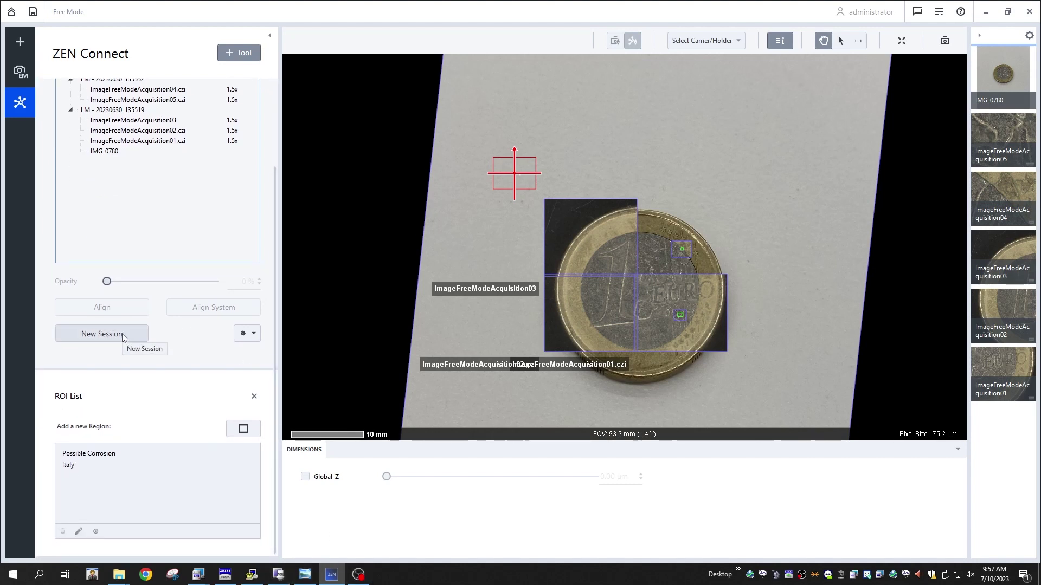
pyautogui.click(101, 334)
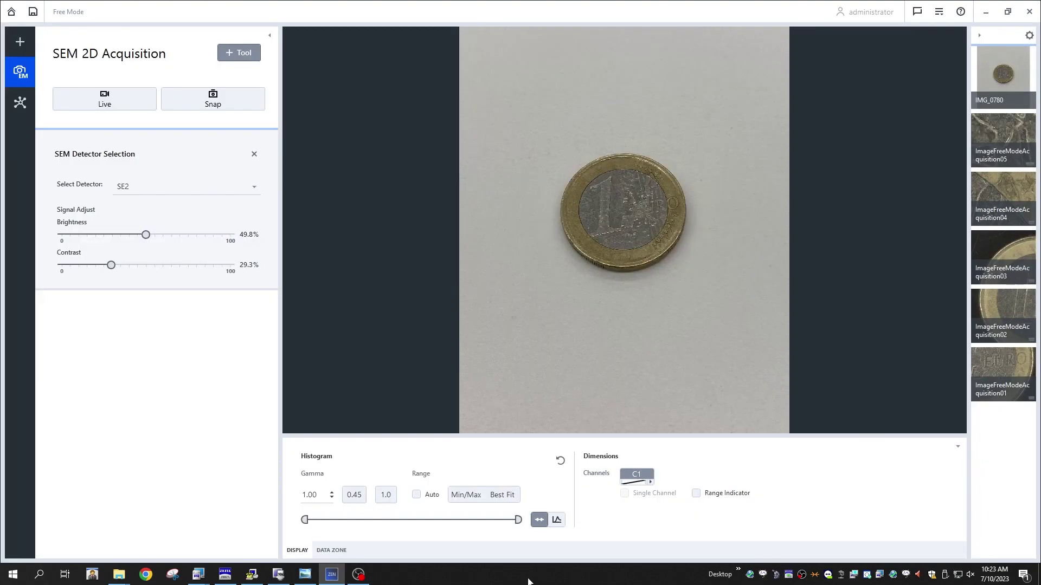
# Step: Go live and snap SEM images, then return to the ZEN Connect view
pyautogui.click(117, 92)
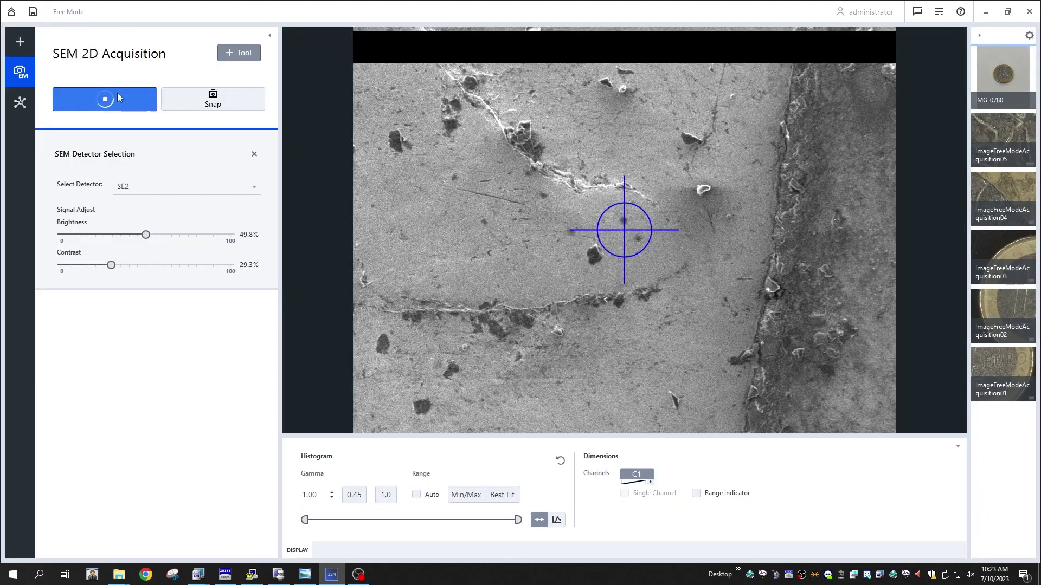
pyautogui.click(218, 102)
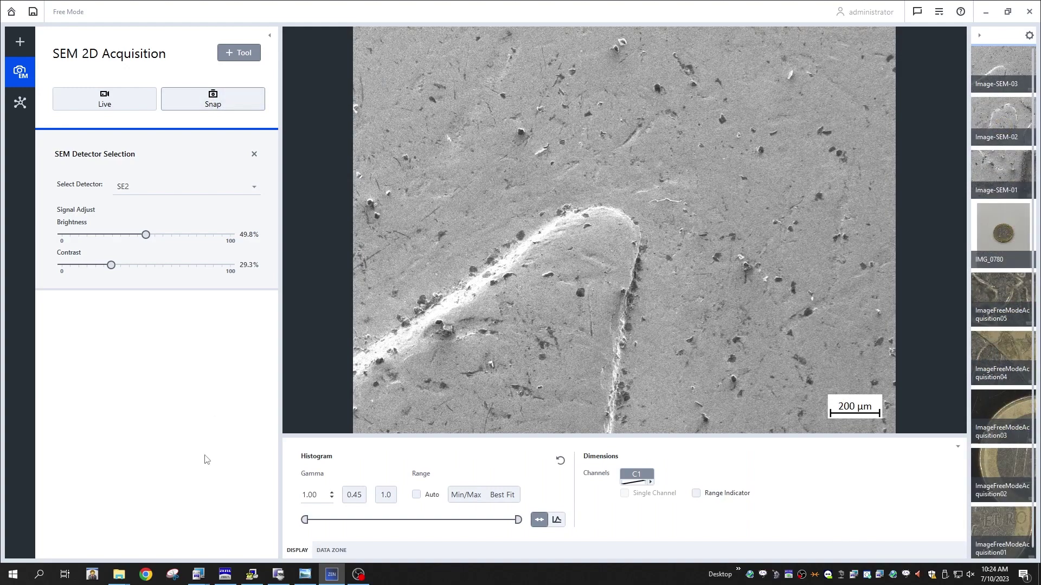
pyautogui.click(18, 111)
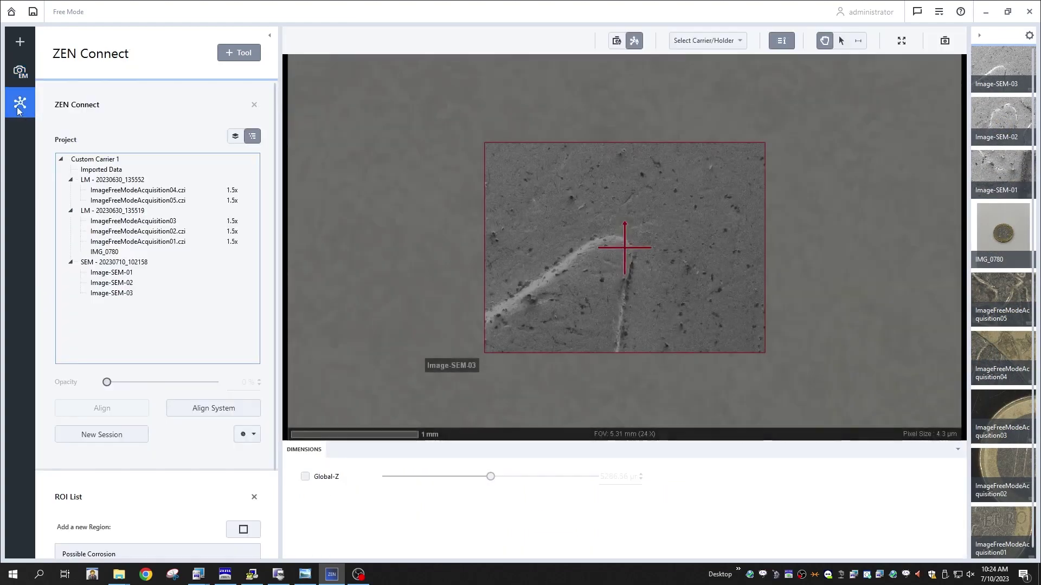
# Step: Align the SEM session's Image-SEM-01 to 03 onto the coin over the light-microscope images
pyautogui.scroll(-8, 721, 284)
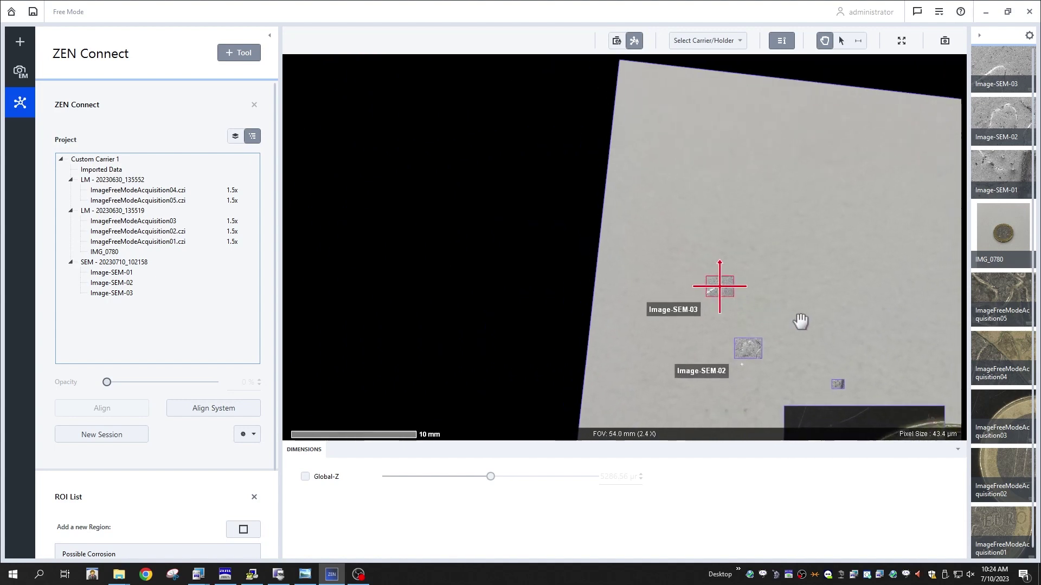
pyautogui.moveTo(847, 309); pyautogui.dragTo(572, 150)
pyautogui.click(142, 263)
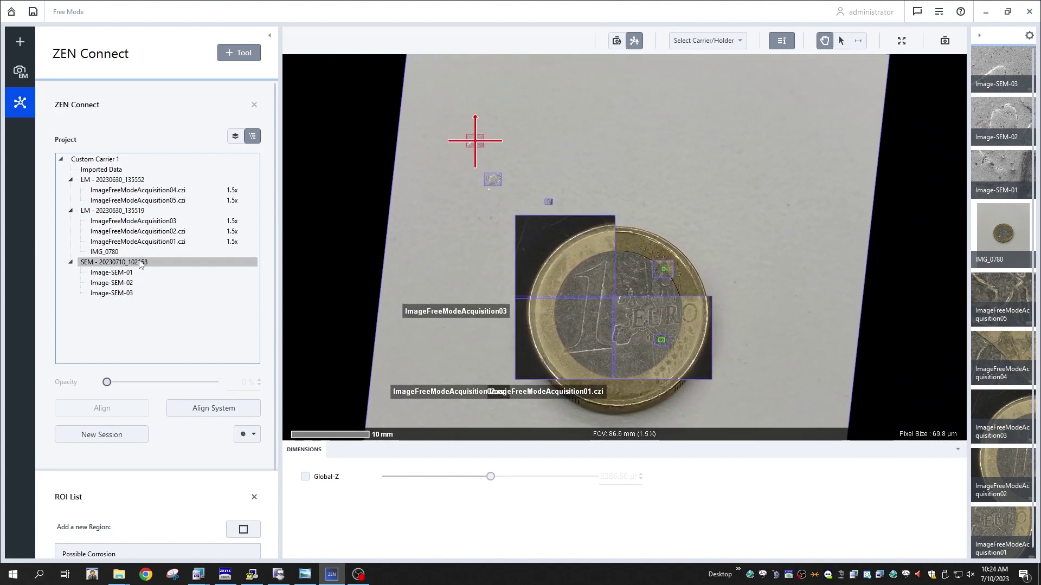
pyautogui.click(235, 412)
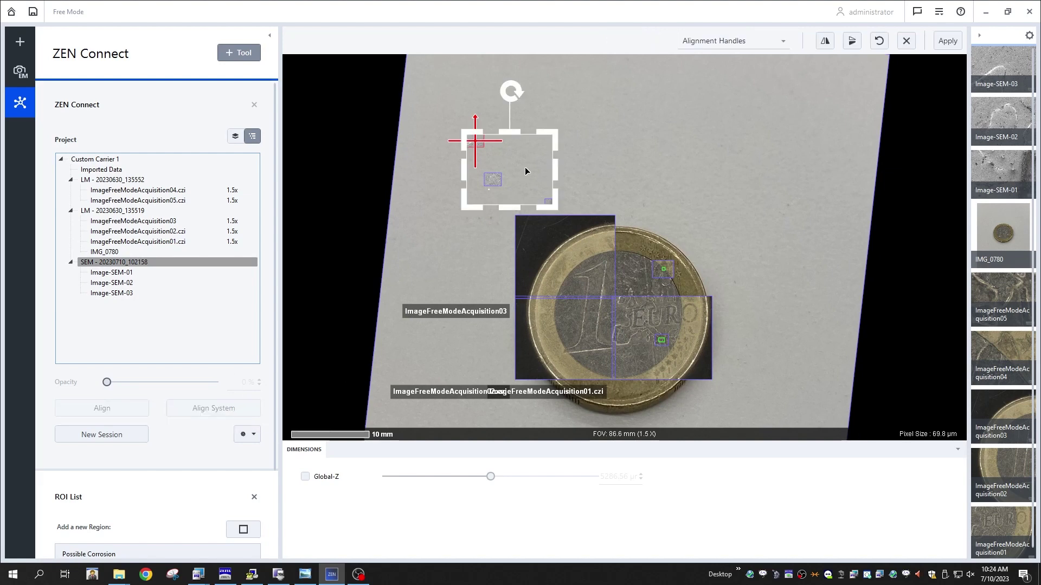
pyautogui.moveTo(495, 183); pyautogui.dragTo(618, 291)
pyautogui.scroll(5, 622, 308)
pyautogui.scroll(5, 617, 292)
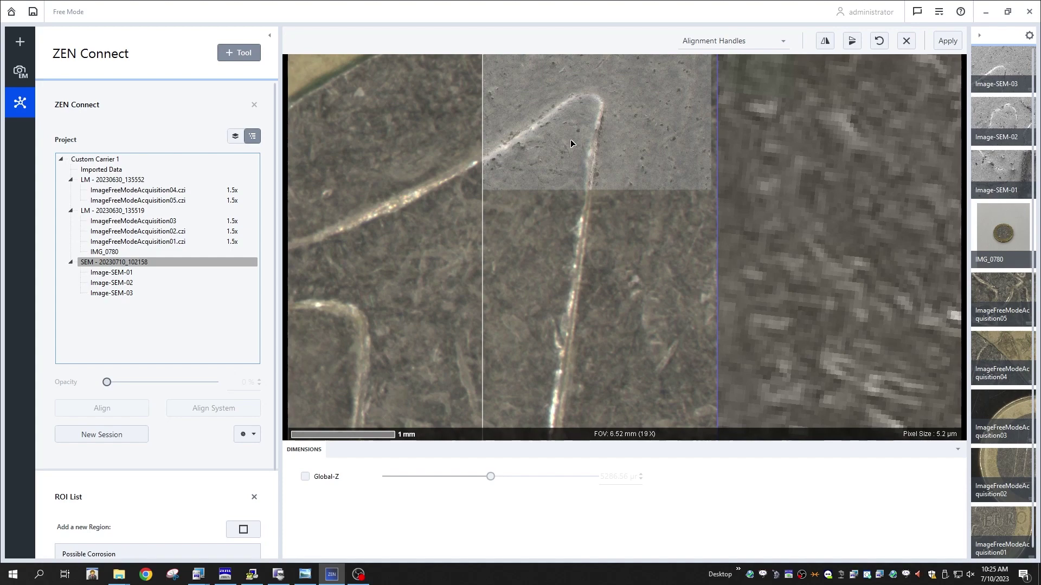
pyautogui.scroll(-6, 570, 138)
pyautogui.moveTo(715, 291); pyautogui.dragTo(695, 248)
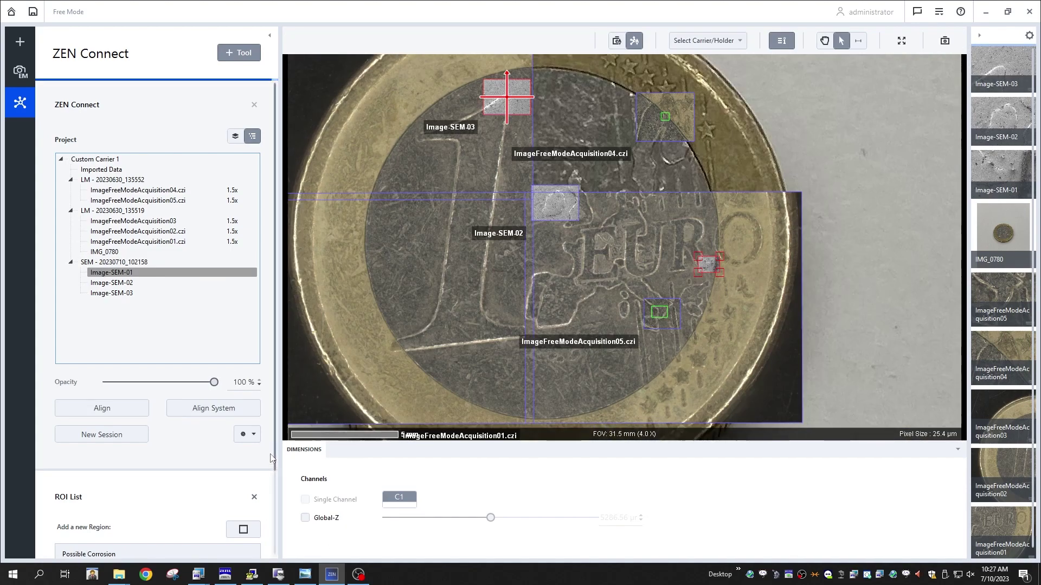
# Step: Move the stage to the Italy ROI and switch to SEM 2D Acquisition
pyautogui.moveTo(275, 450); pyautogui.dragTo(271, 542)
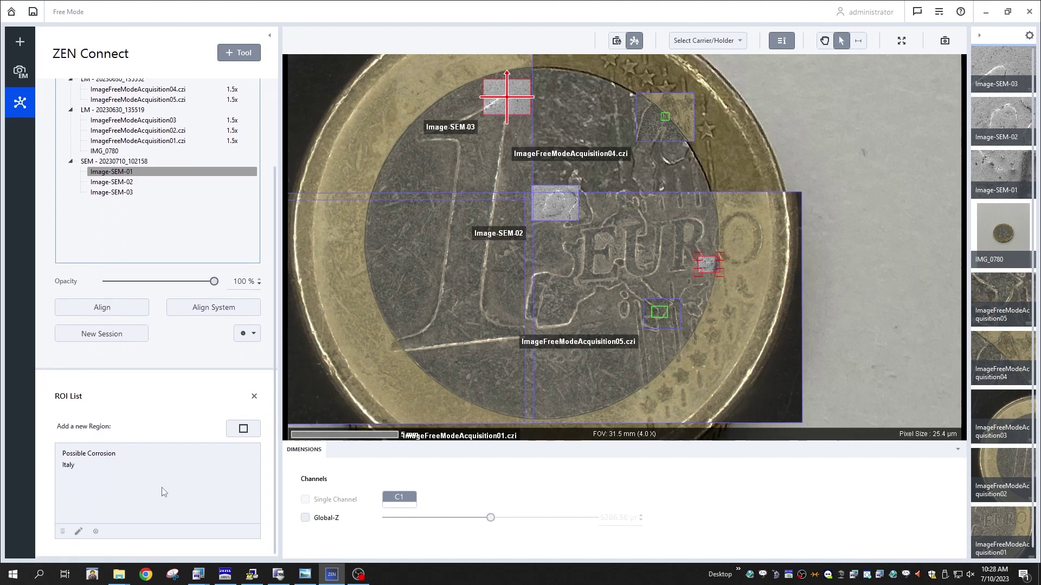
pyautogui.doubleClick(69, 466)
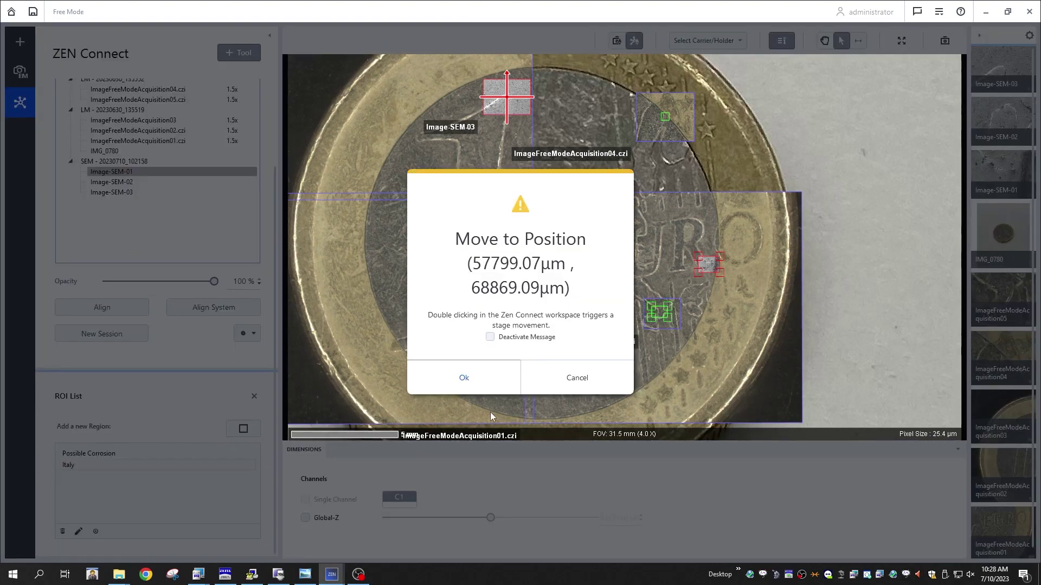
pyautogui.click(467, 378)
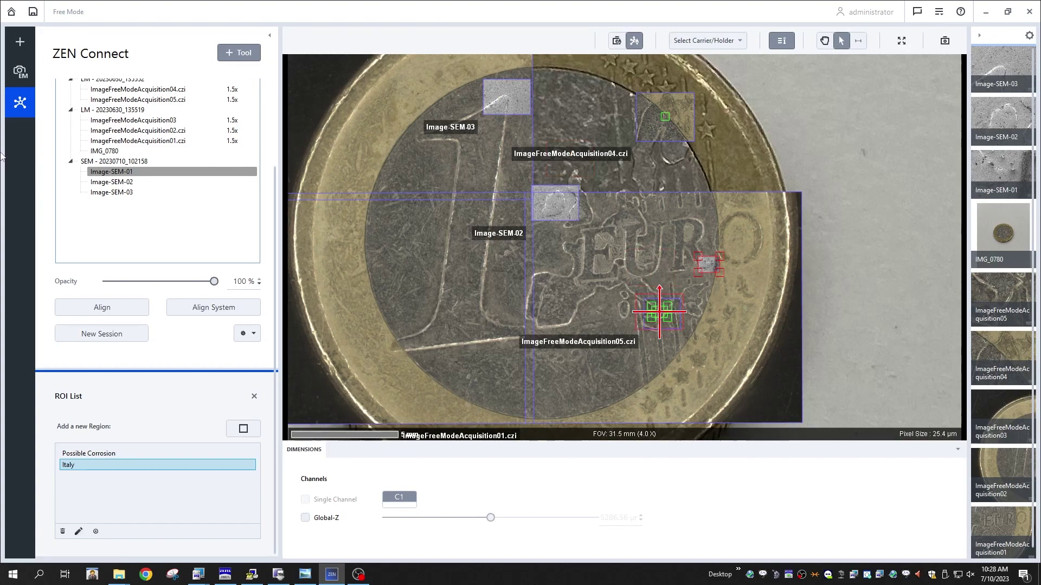
pyautogui.click(19, 71)
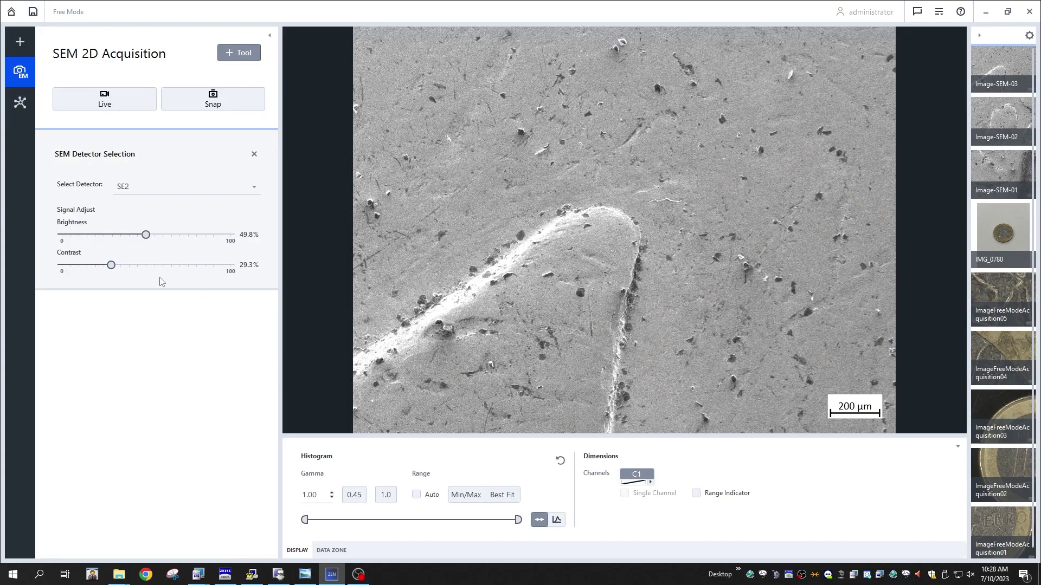
# Step: Snap Image-SEM-04 from a live SEM scan at the Italy region
pyautogui.click(113, 99)
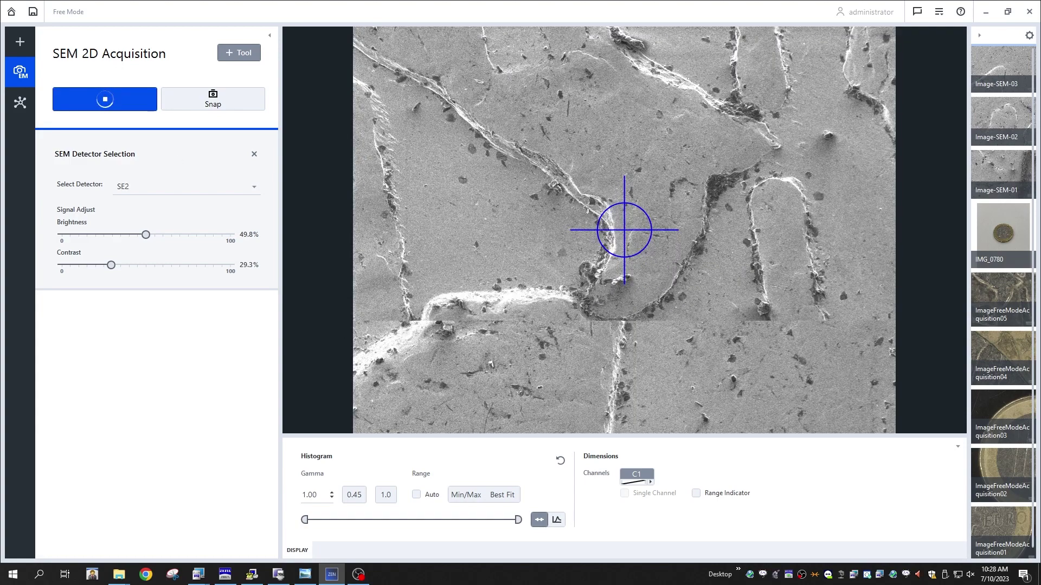
pyautogui.click(21, 112)
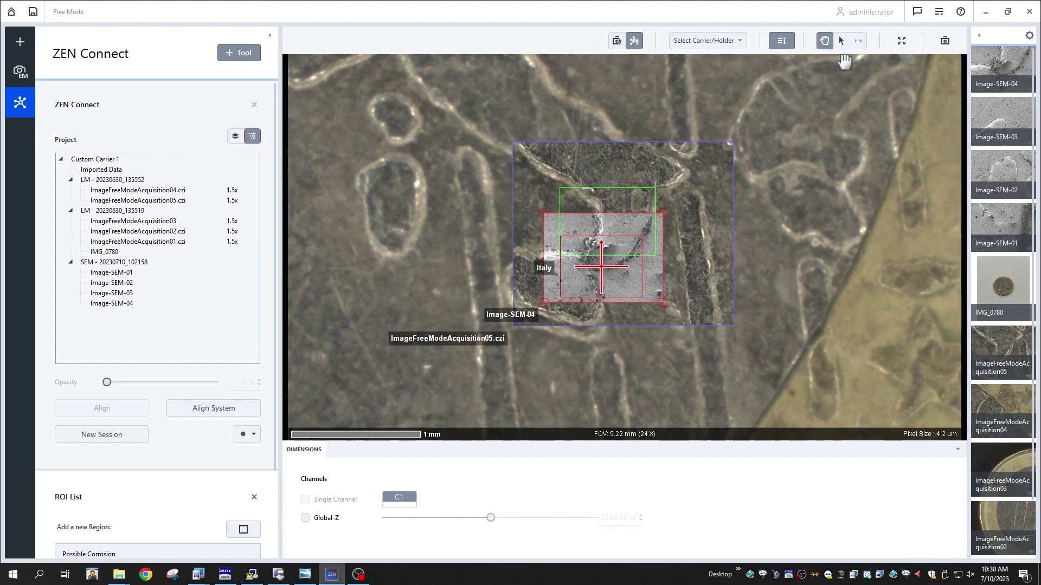
pyautogui.click(841, 41)
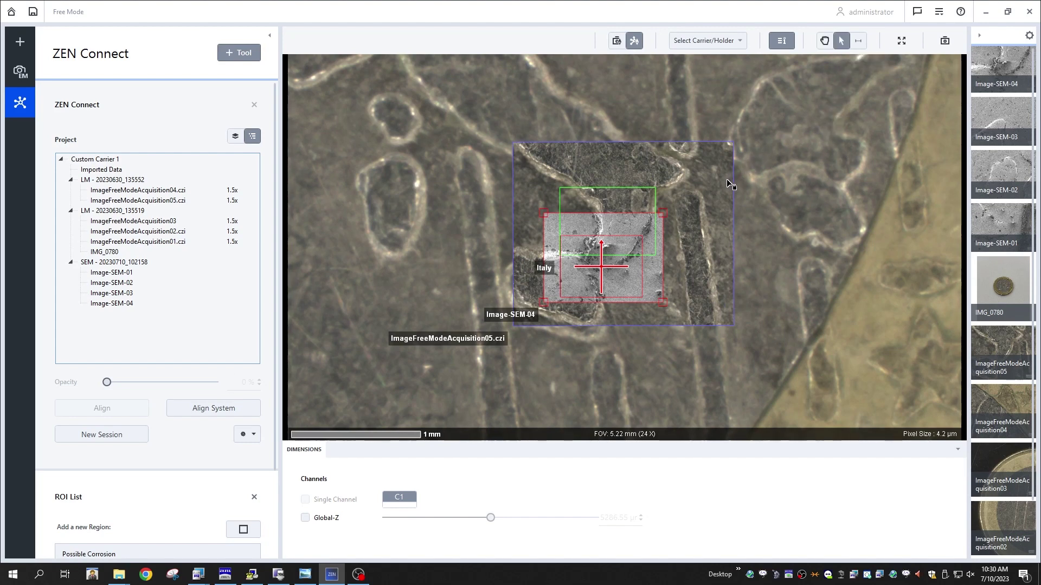
# Step: Move the stage to a nearby spot on the coin and snap Image-SEM-05
pyautogui.scroll(-5, 480, 203)
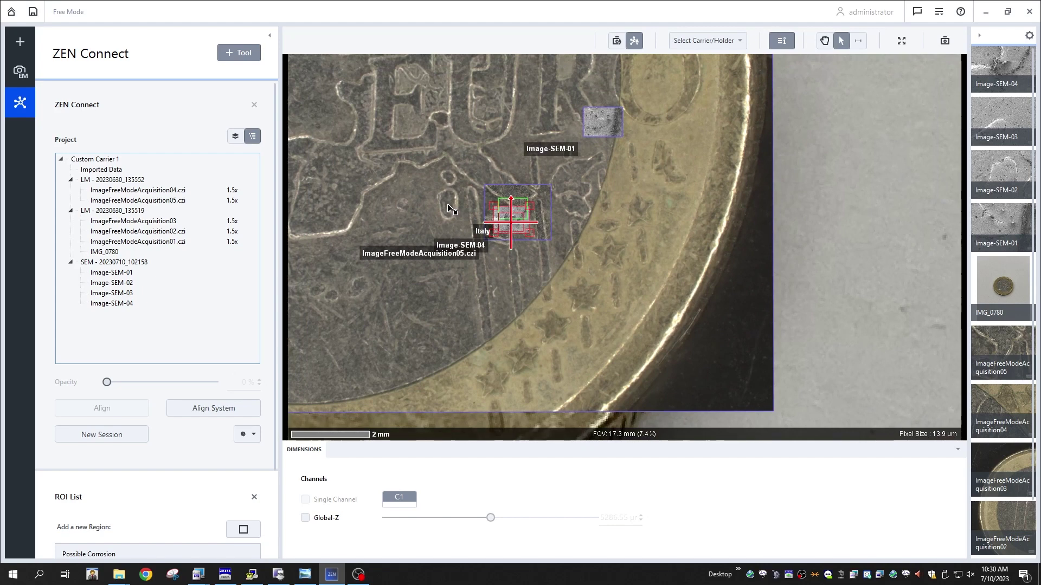
pyautogui.doubleClick(448, 207)
pyautogui.click(479, 378)
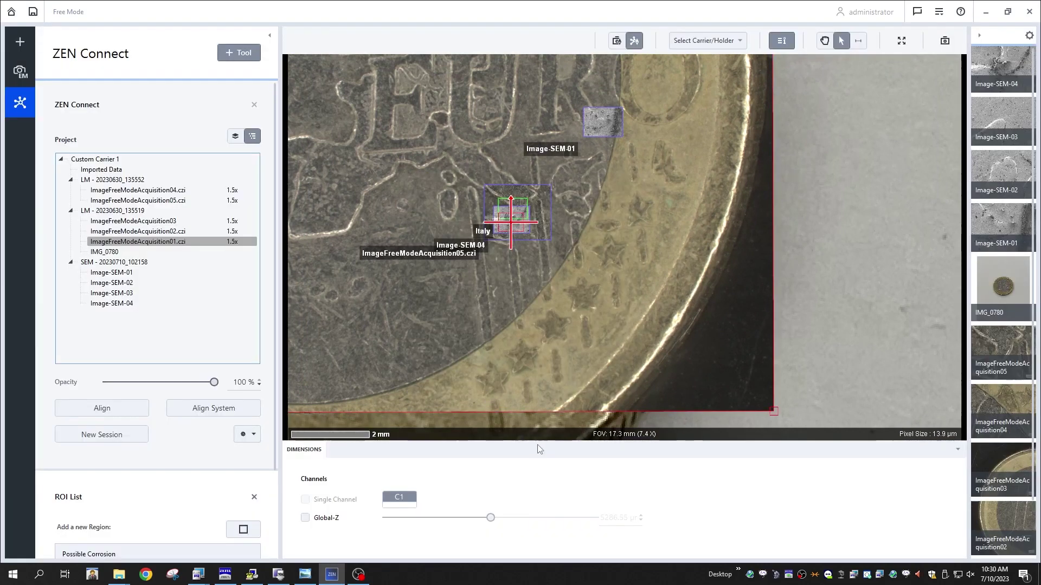
pyautogui.click(17, 77)
pyautogui.click(83, 98)
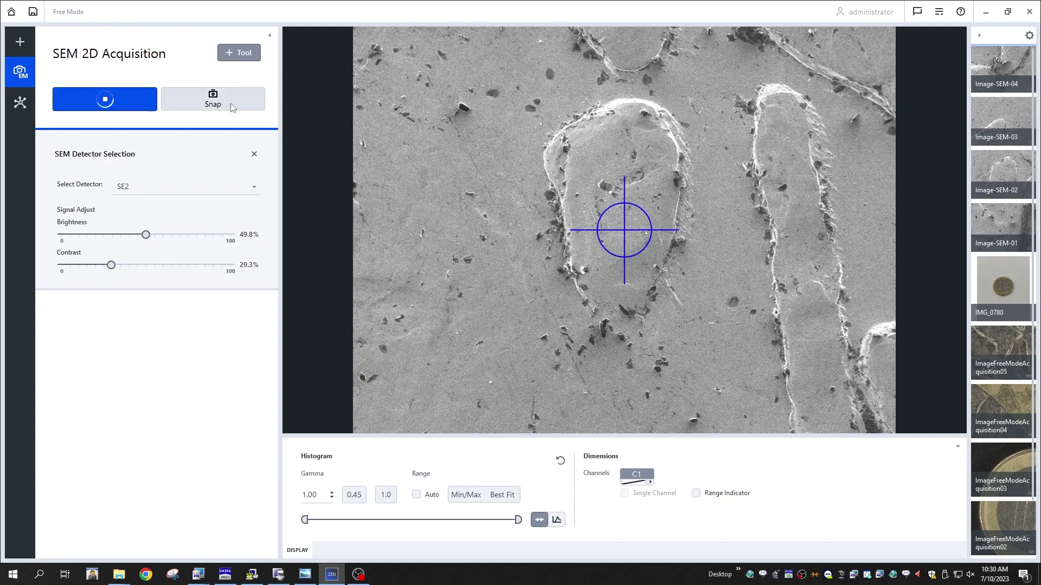
pyautogui.click(232, 107)
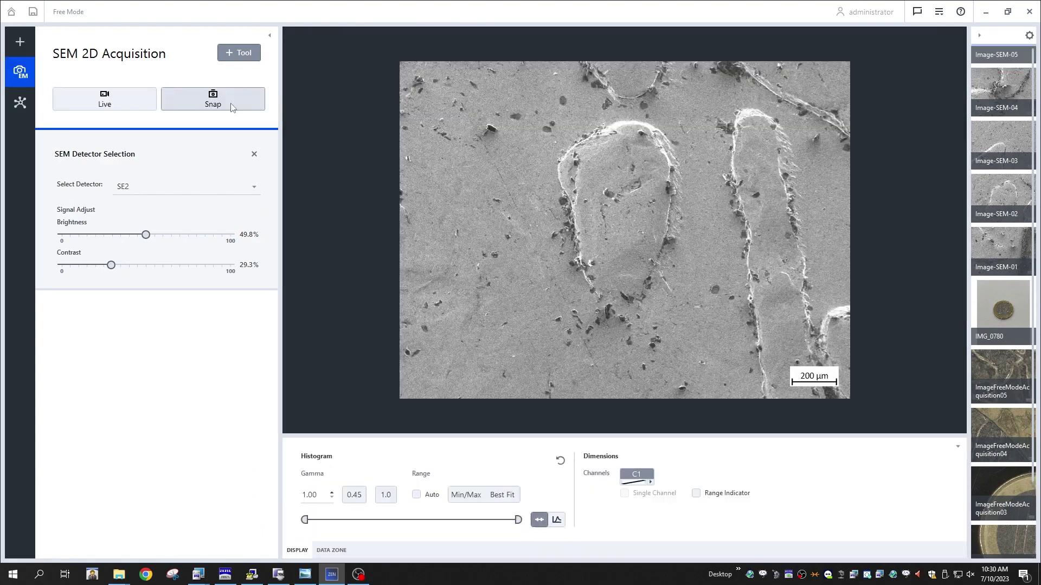
pyautogui.click(20, 102)
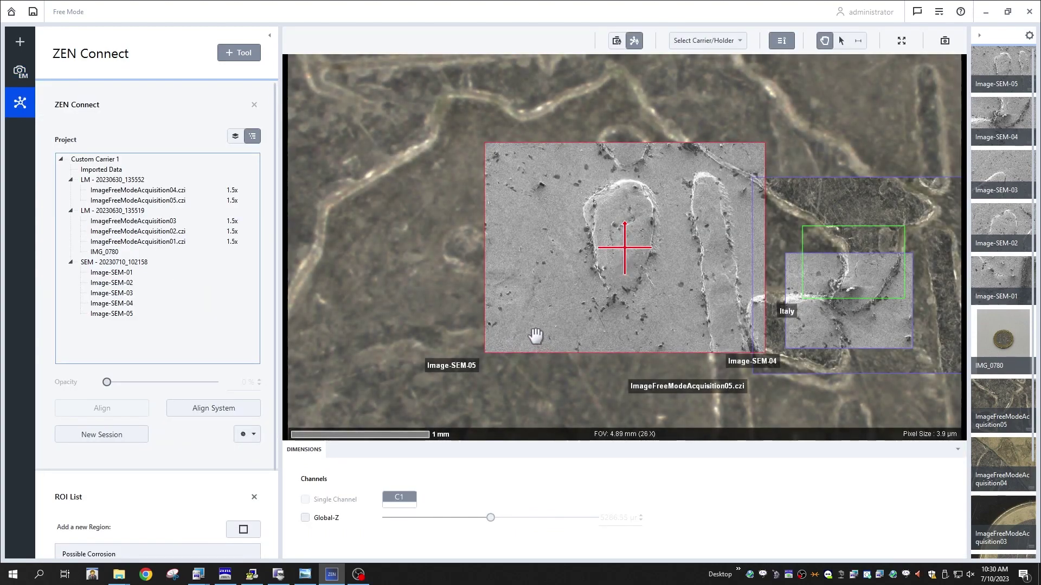
# Step: Move the stage to the Possible Corrosion ROI
pyautogui.scroll(-5, 450, 260)
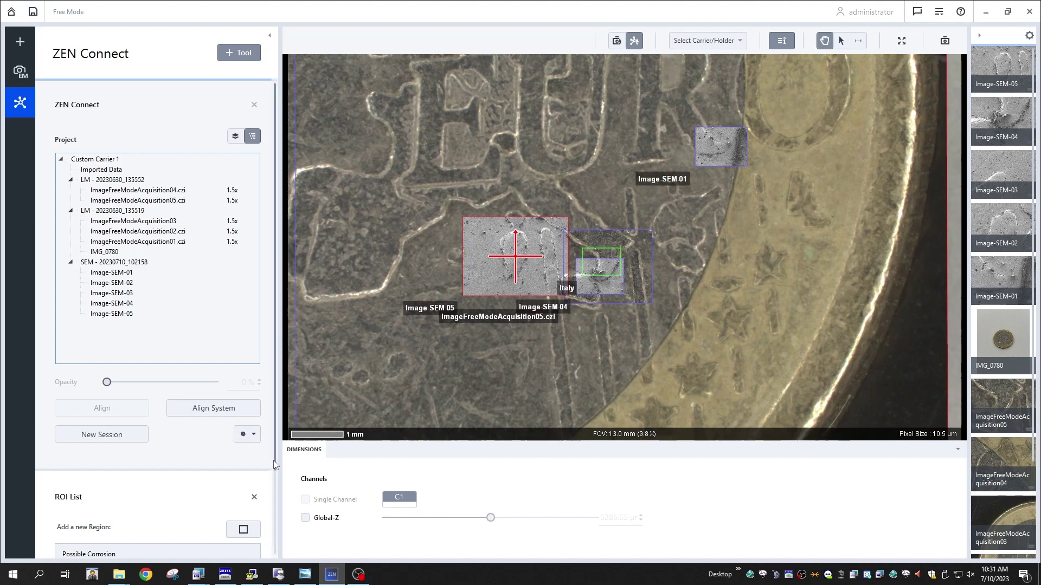
pyautogui.scroll(-4, 274, 520)
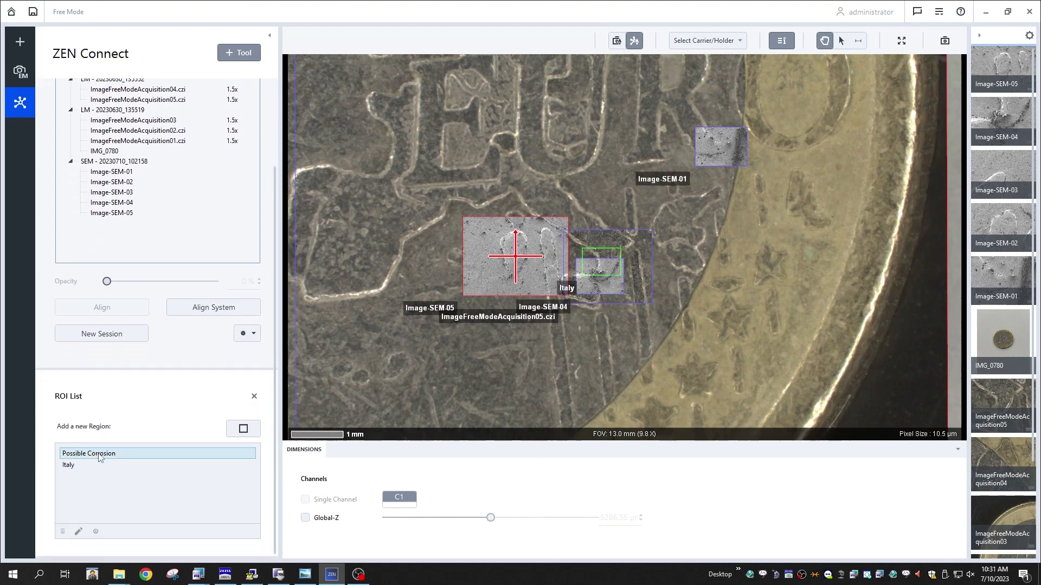
pyautogui.doubleClick(101, 456)
pyautogui.click(454, 378)
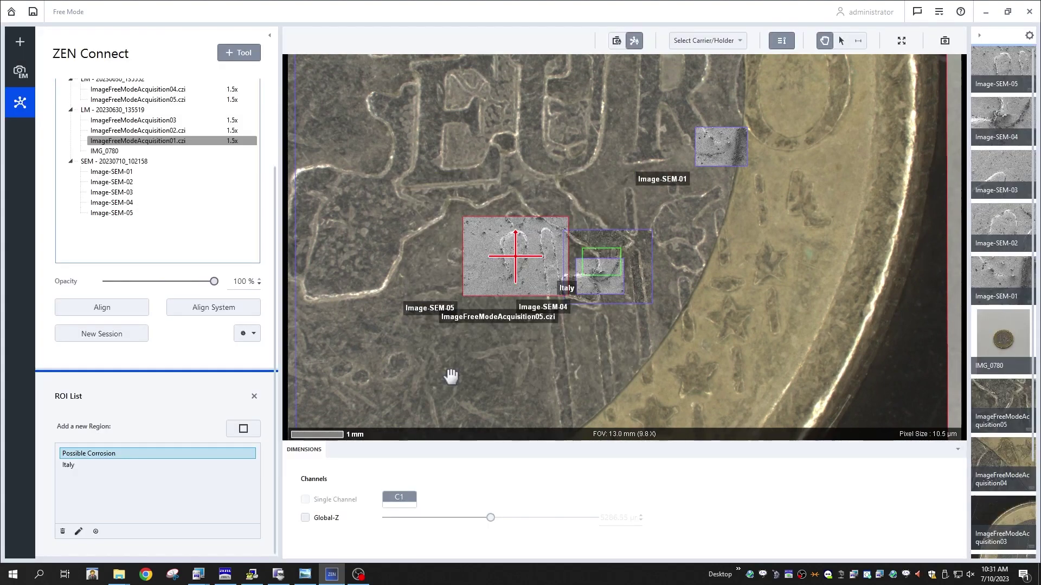
pyautogui.scroll(-5, 650, 190)
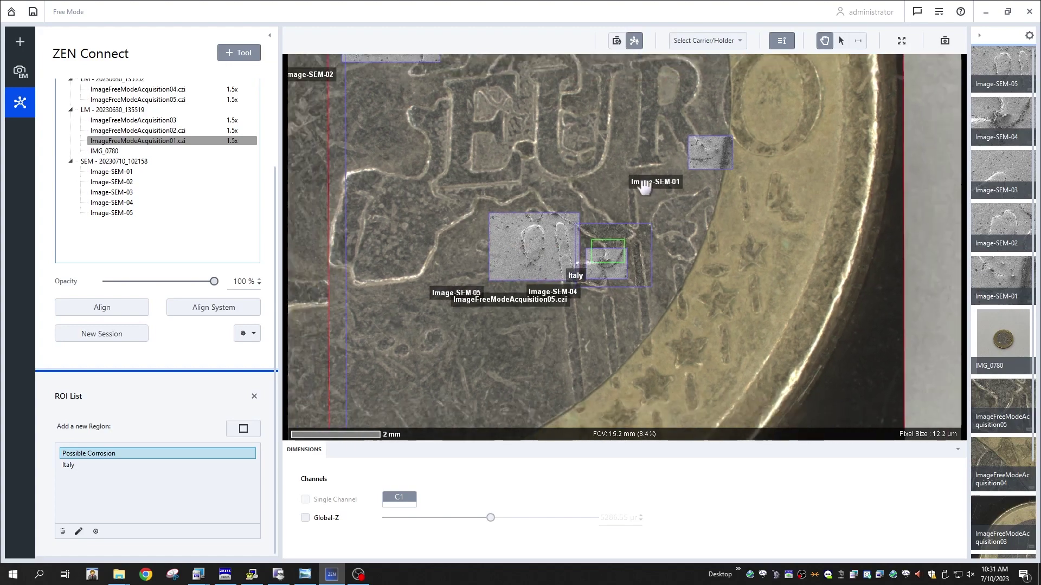
pyautogui.scroll(-3, 592, 145)
pyautogui.moveTo(588, 269); pyautogui.dragTo(576, 341)
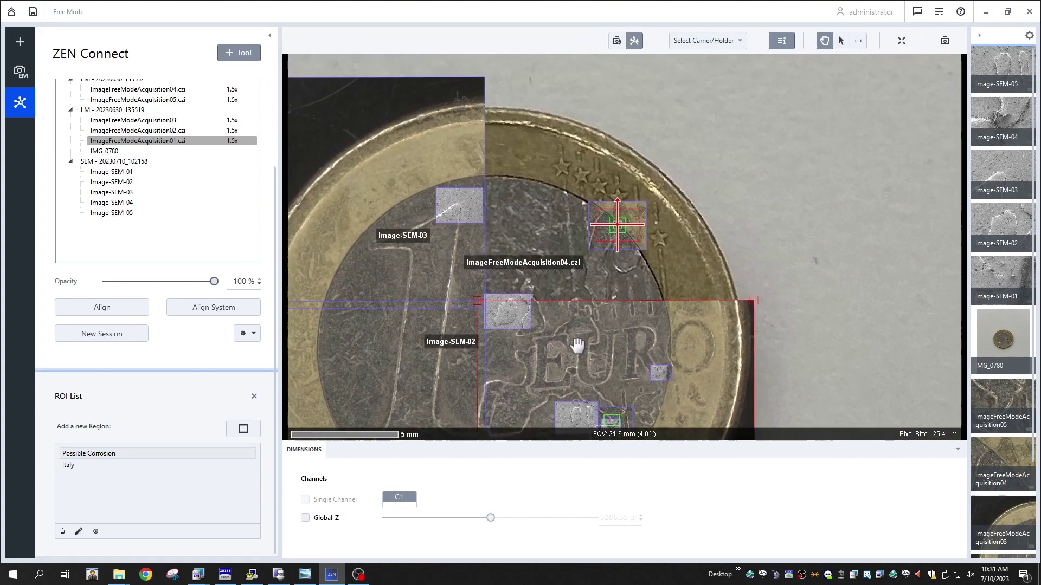
pyautogui.scroll(4, 628, 260)
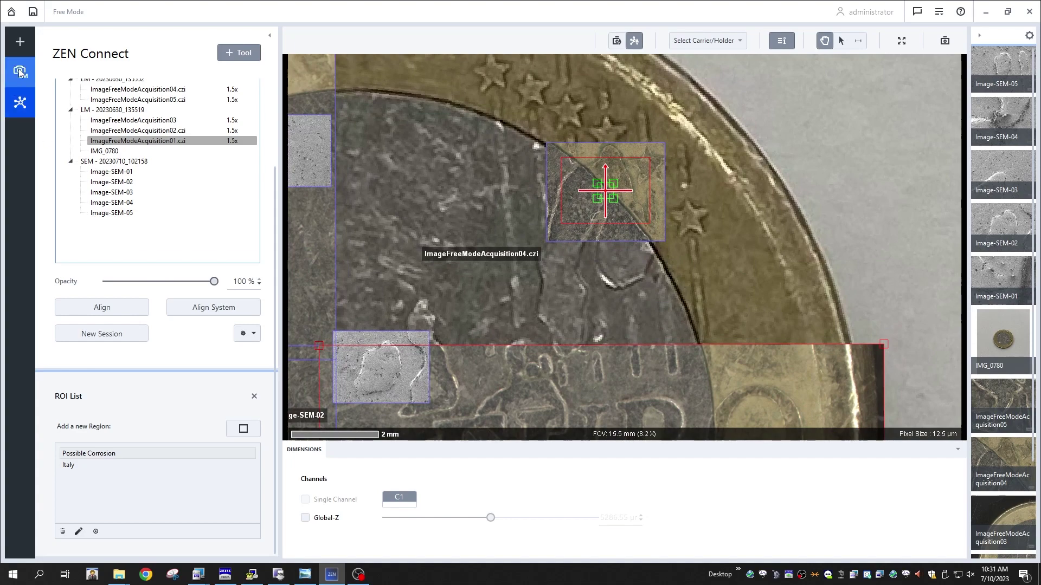
# Step: Acquire Image-SEM-06 live with the BSD4 A detector and return to ZEN Connect
pyautogui.click(23, 79)
pyautogui.click(91, 99)
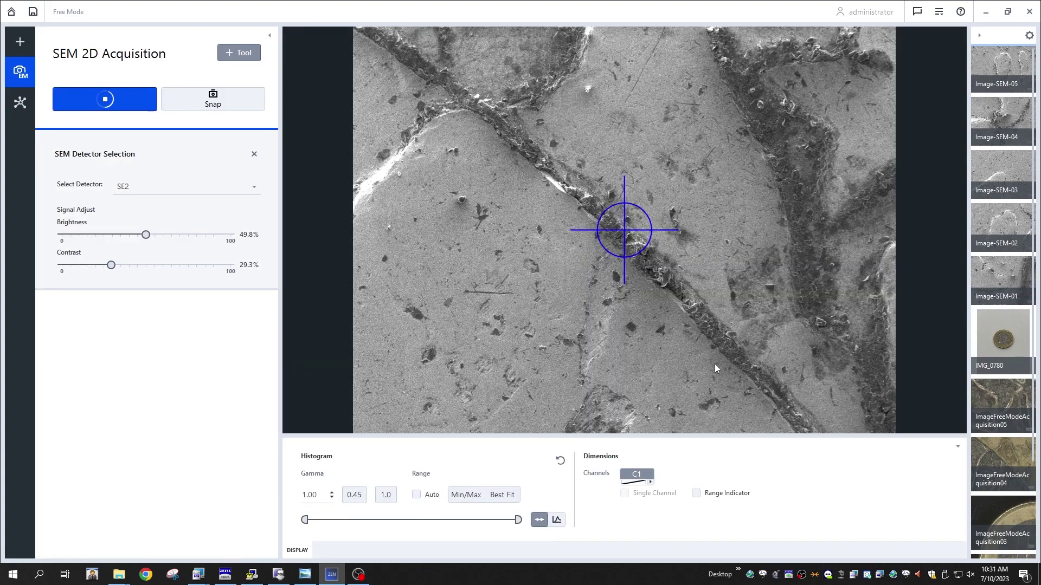
pyautogui.click(142, 187)
pyautogui.click(130, 273)
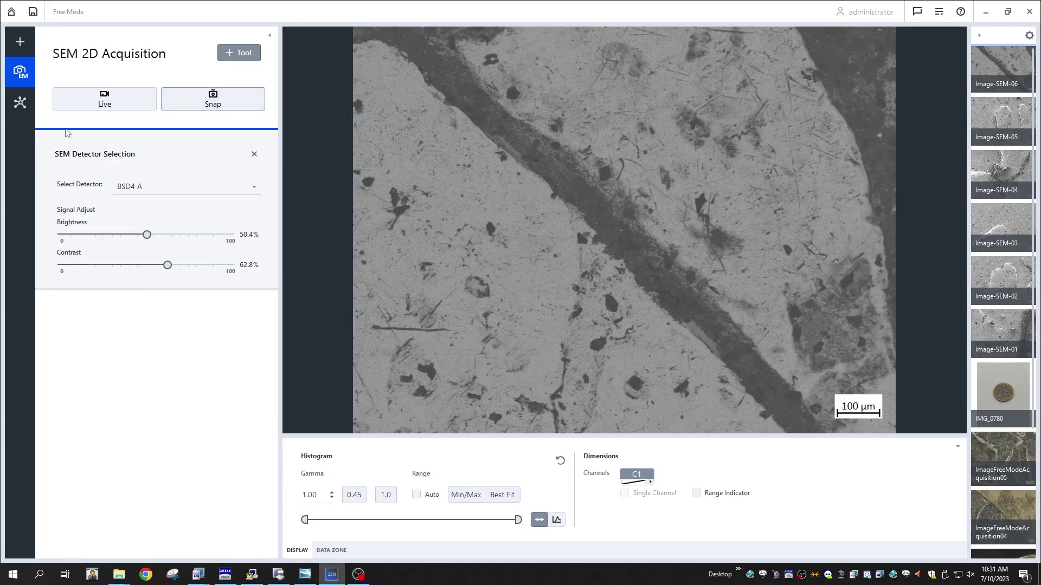
pyautogui.click(24, 111)
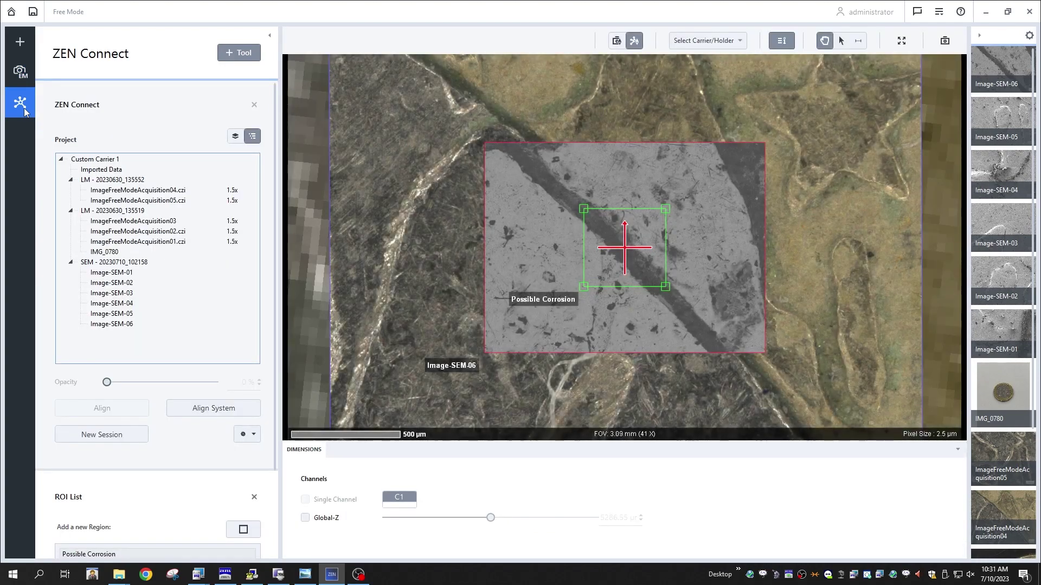
# Step: Zoom out and pan to show the whole coin, and hide the image name labels
pyautogui.scroll(-5, 514, 328)
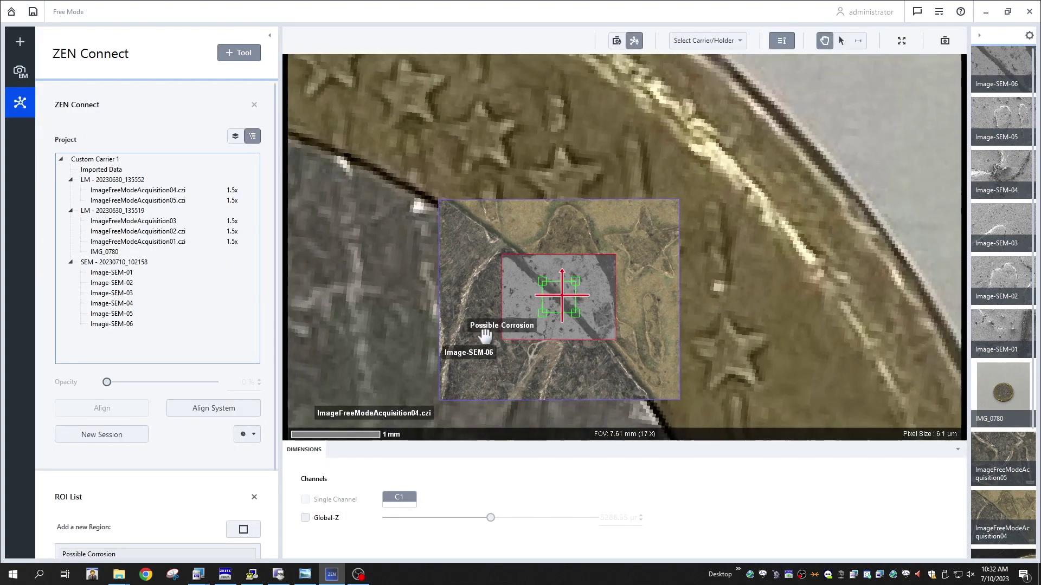
pyautogui.scroll(-5, 404, 364)
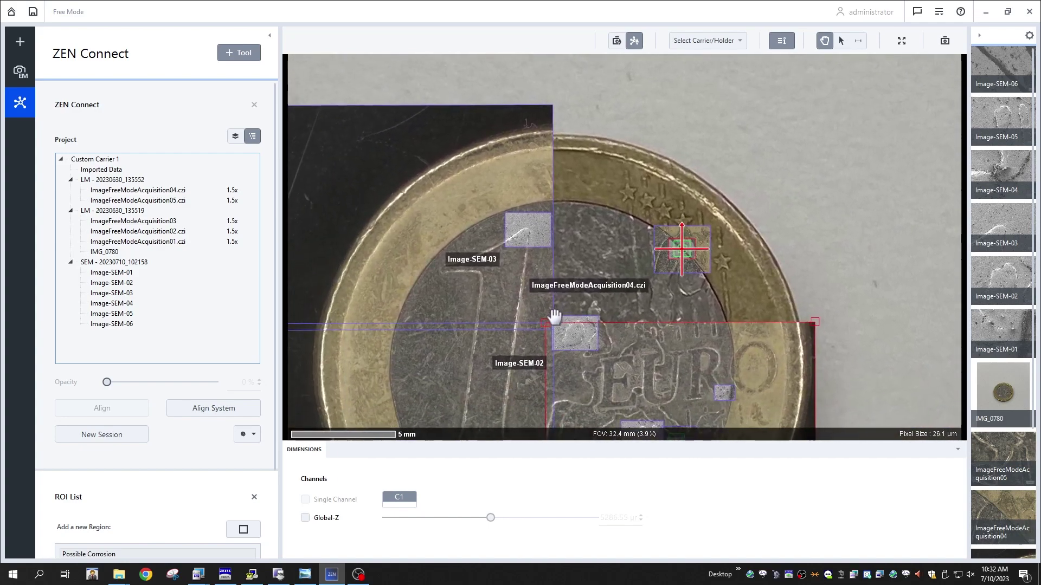
pyautogui.moveTo(497, 337); pyautogui.dragTo(486, 297)
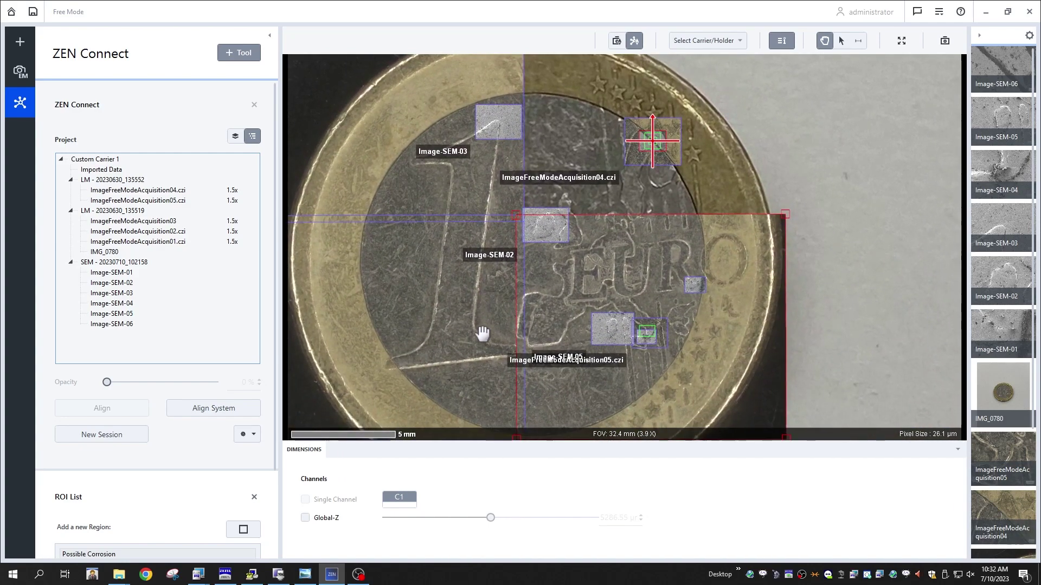
pyautogui.scroll(-2, 544, 423)
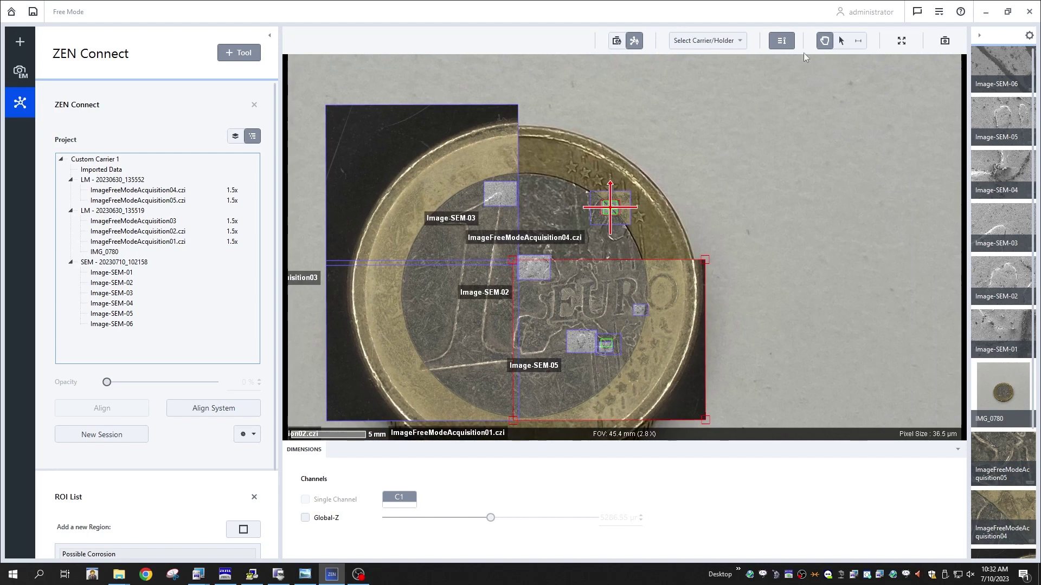
pyautogui.click(782, 44)
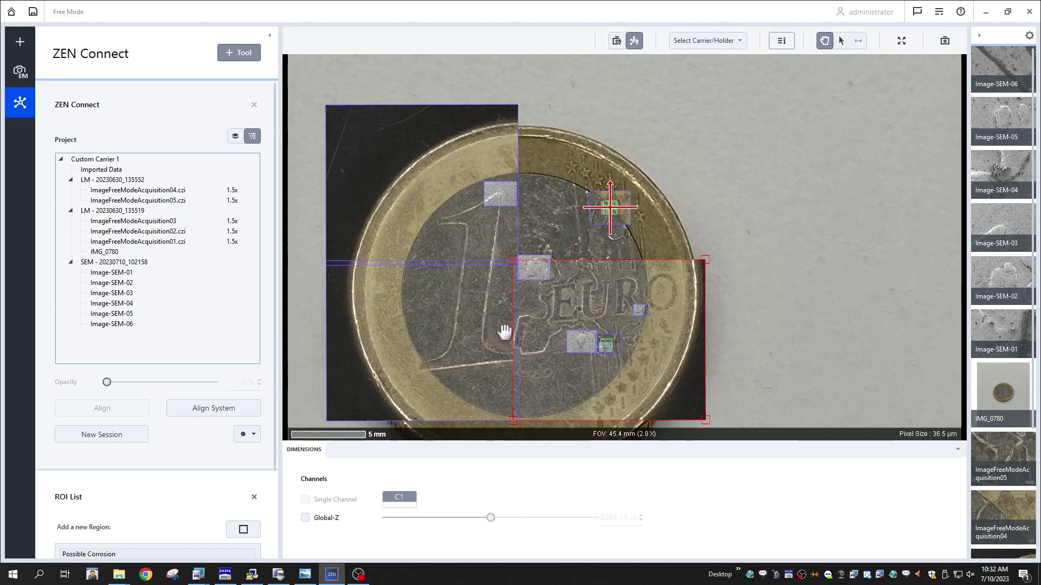